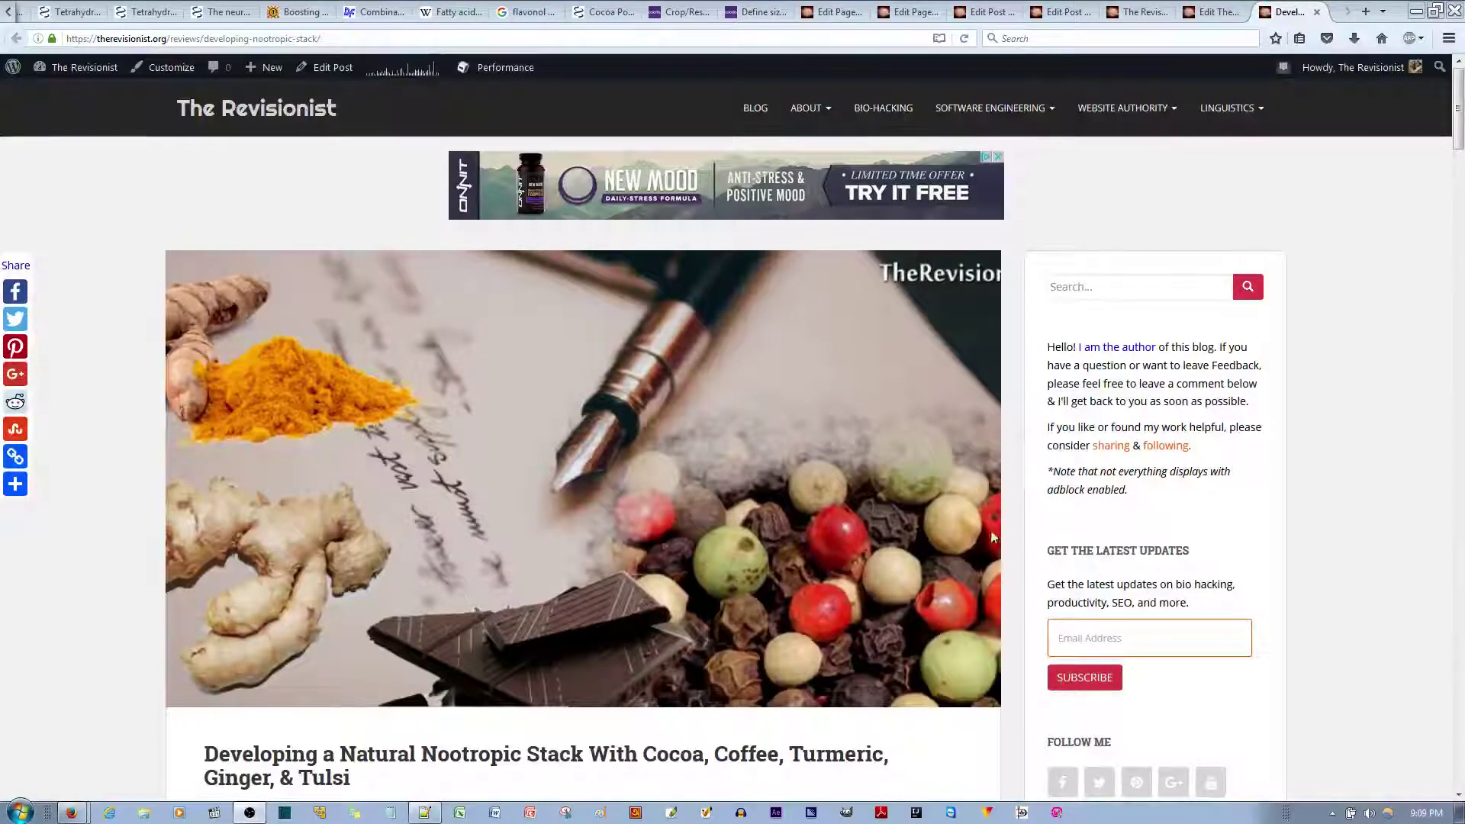
View the post's cropped featured image, then bring up the Sparkling theme's functions.php in the editor
left_click(764, 486)
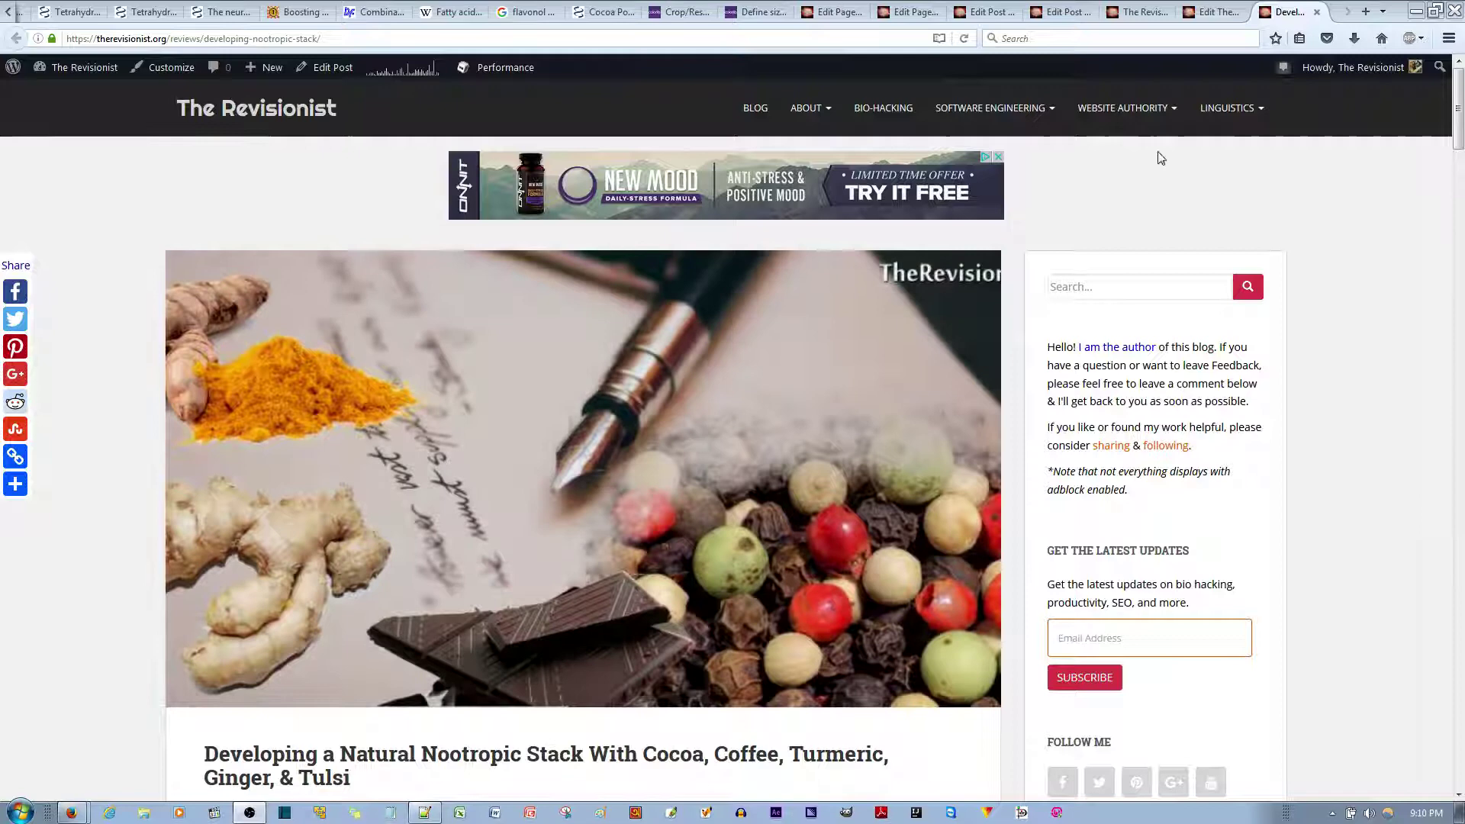
left_click(1219, 17)
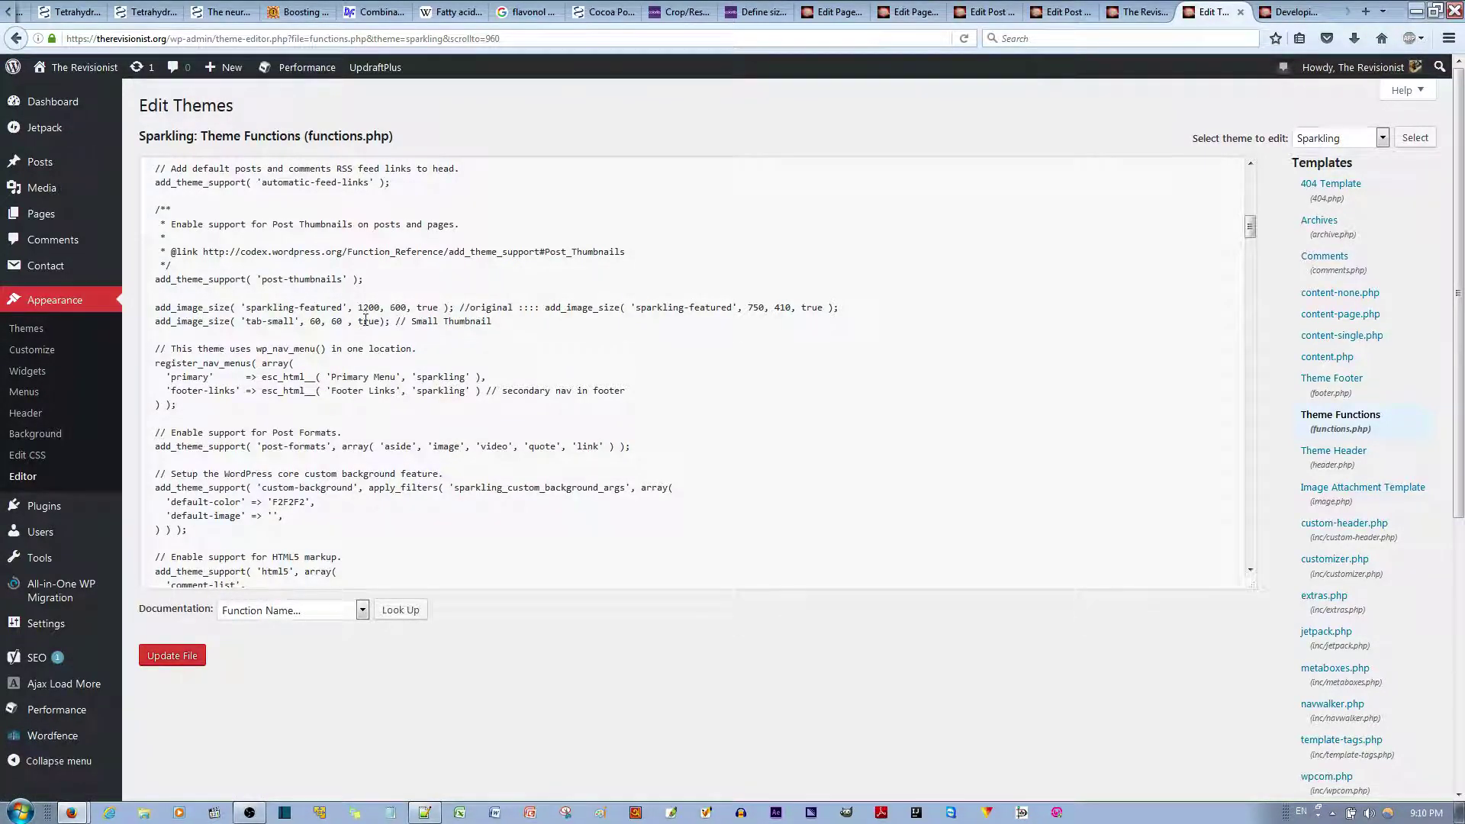
left_click_drag(157, 309, 438, 308)
left_click(442, 307)
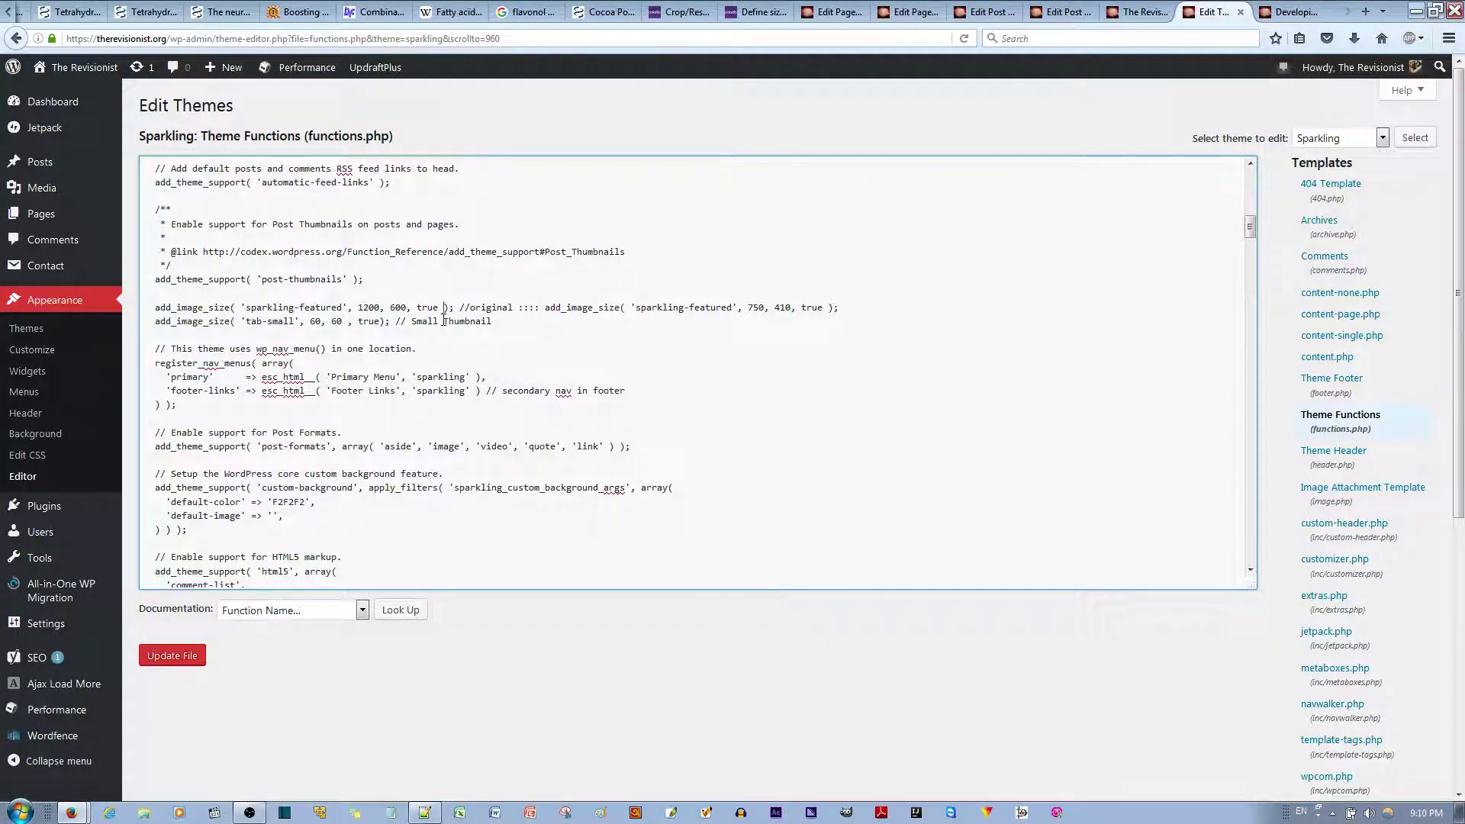
left_click_drag(229, 308, 155, 308)
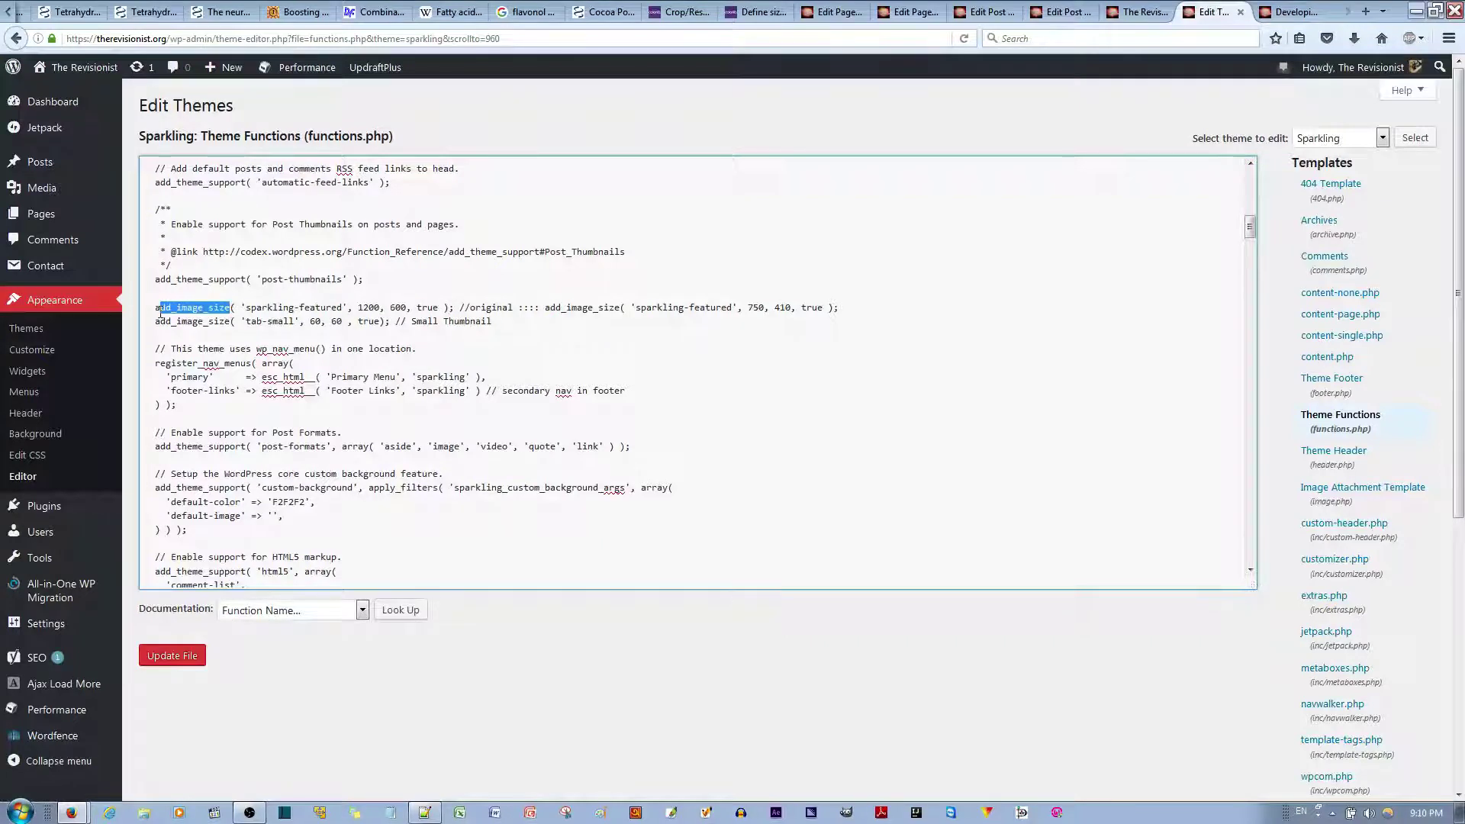
left_click(291, 679)
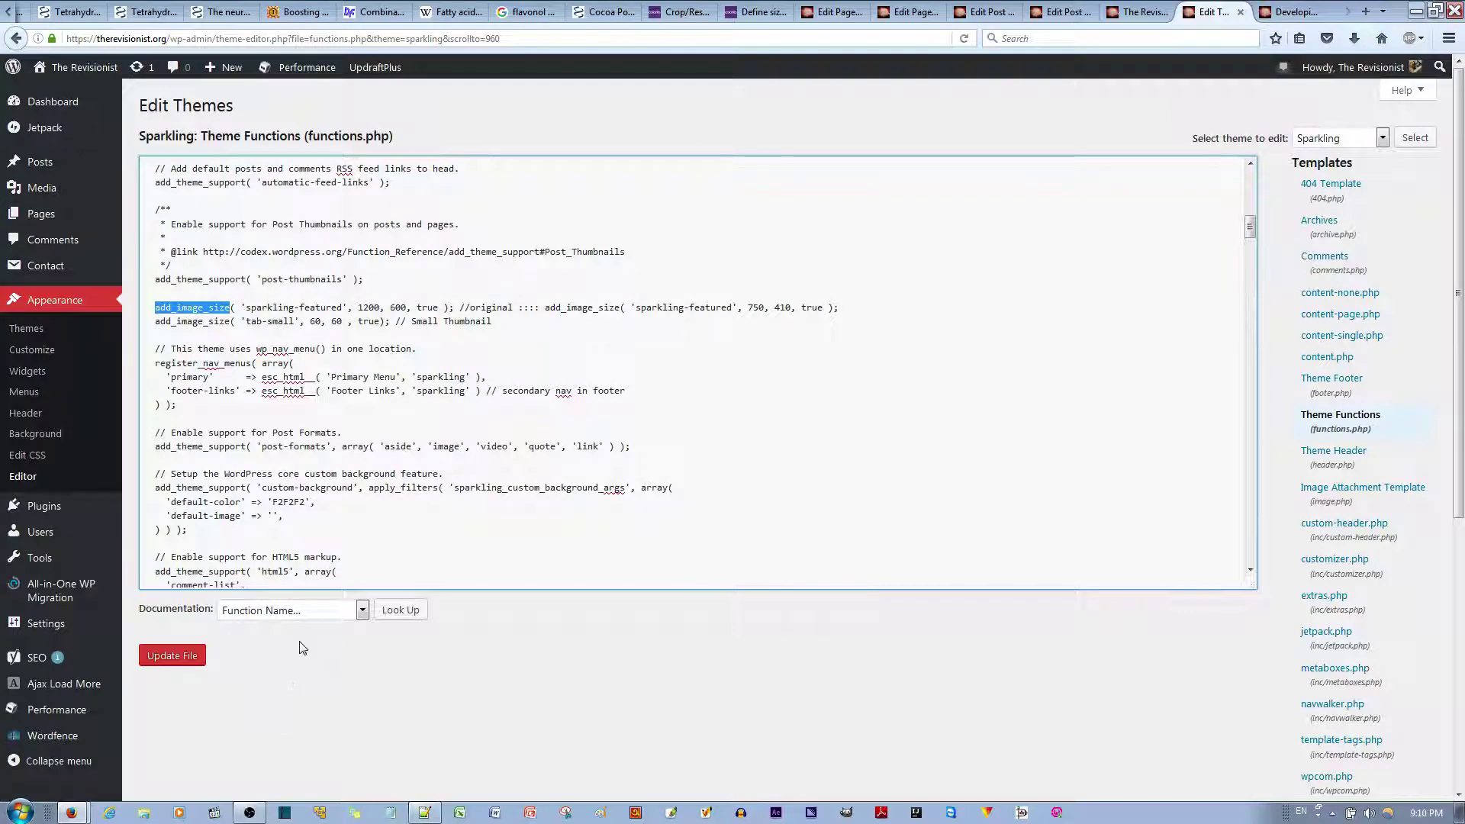
left_click_drag(302, 311, 359, 307)
left_click(361, 307)
double_click(361, 307)
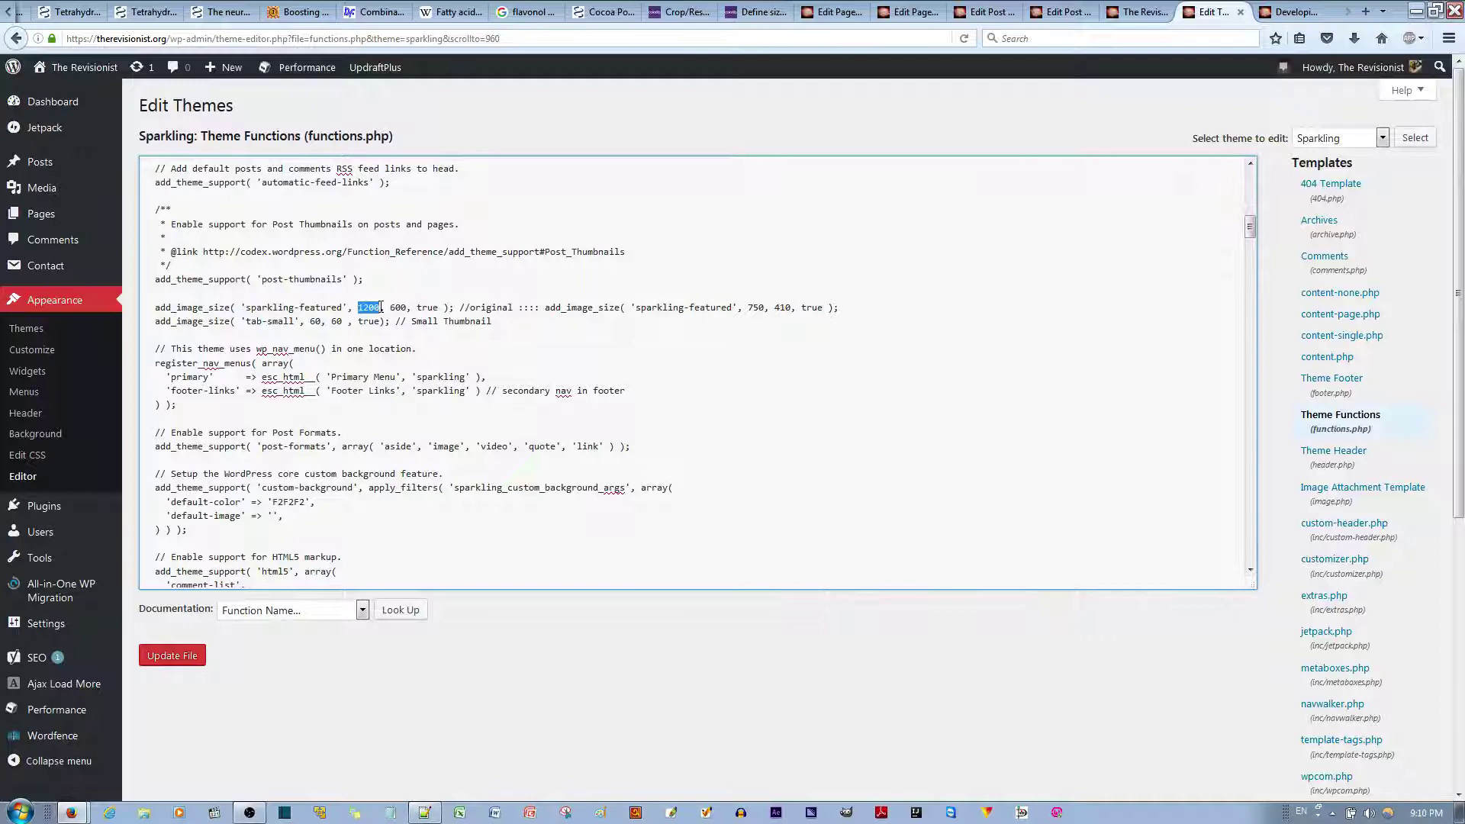
left_click_drag(390, 308, 408, 308)
left_click(432, 410)
Find the 'featured' image-size line and compare its 1200 width with the original 750
key("ctrl+f")
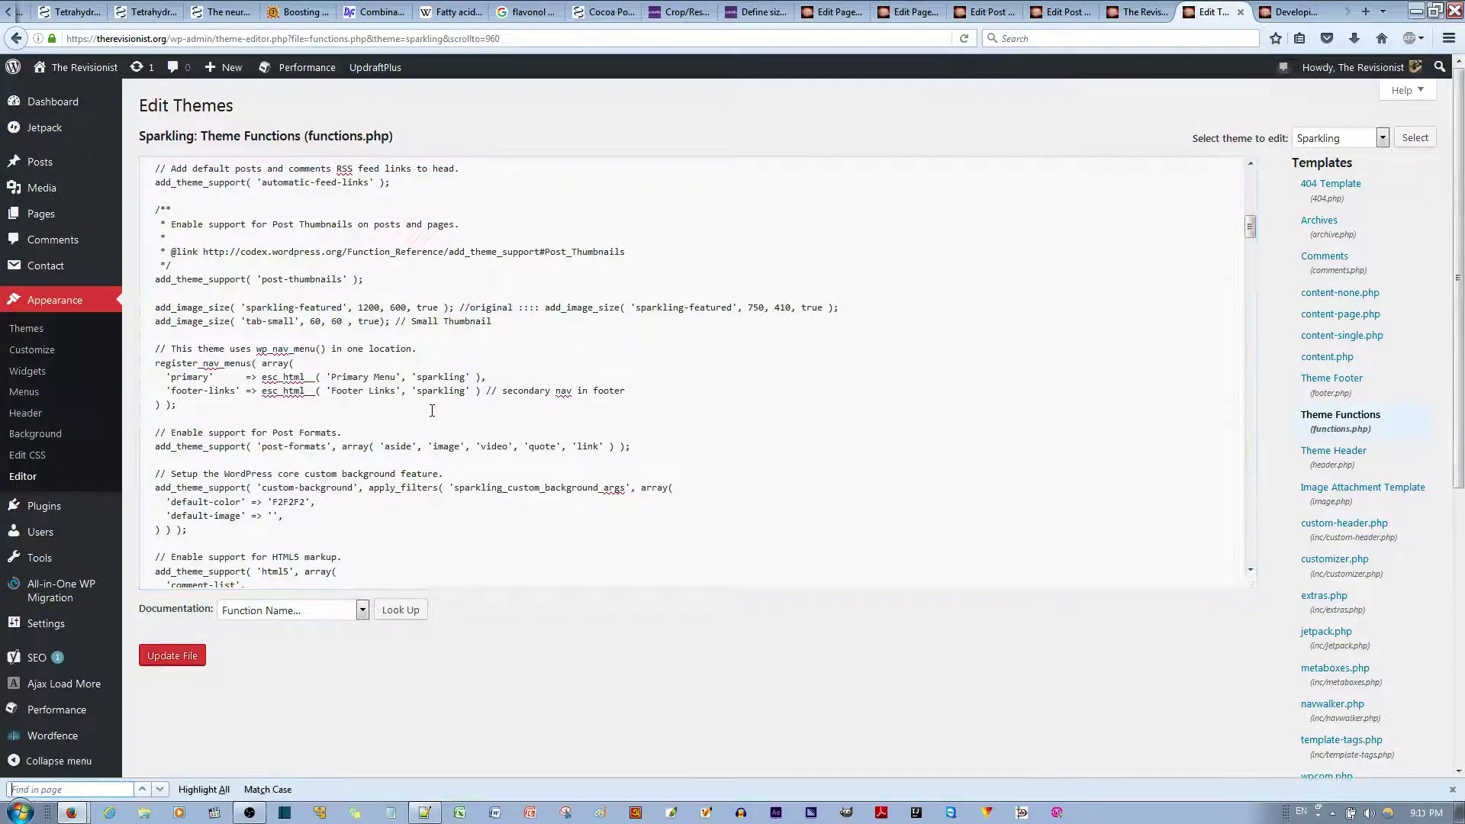
type("feat")
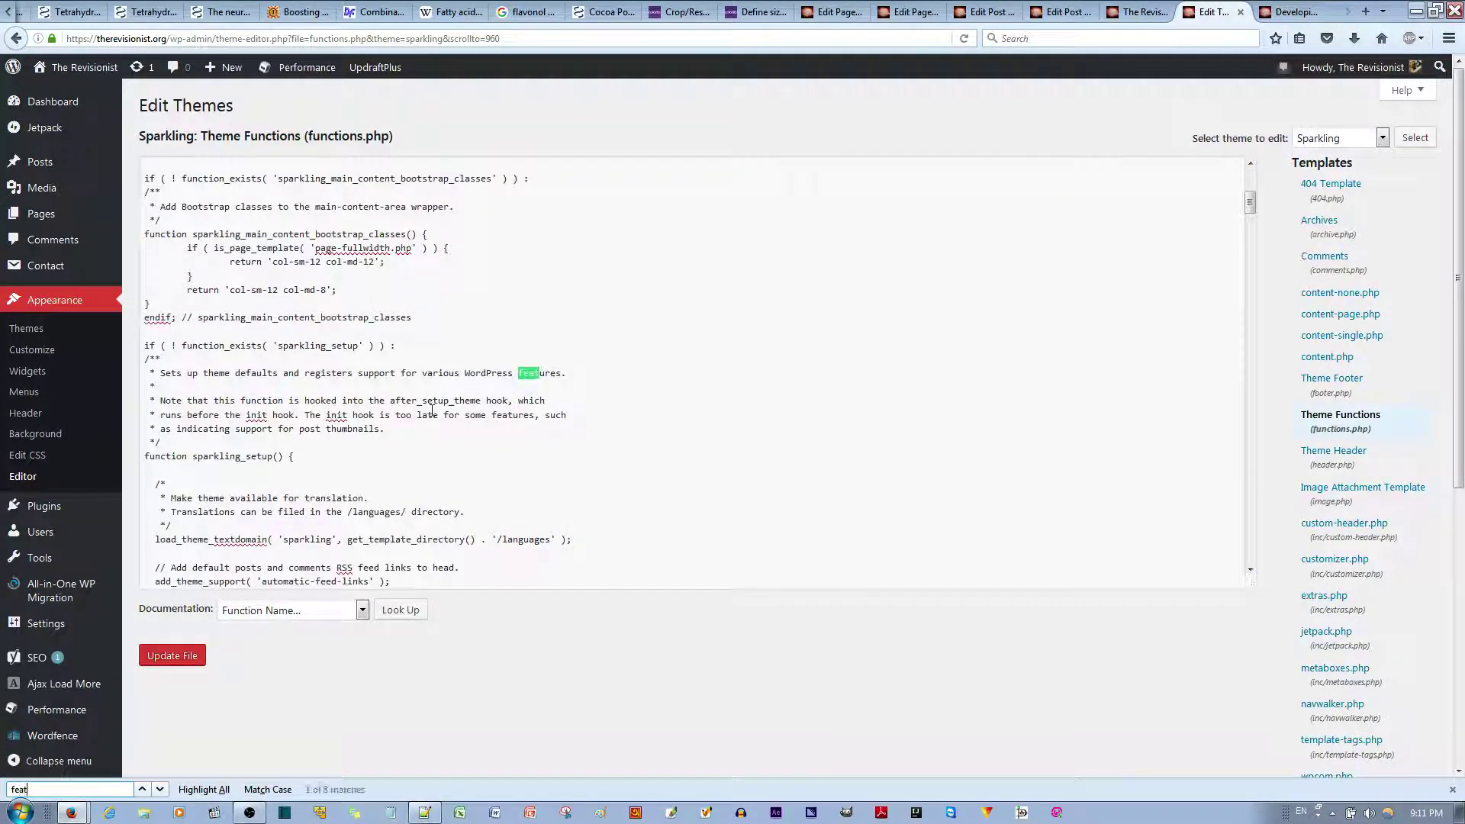
type("ured")
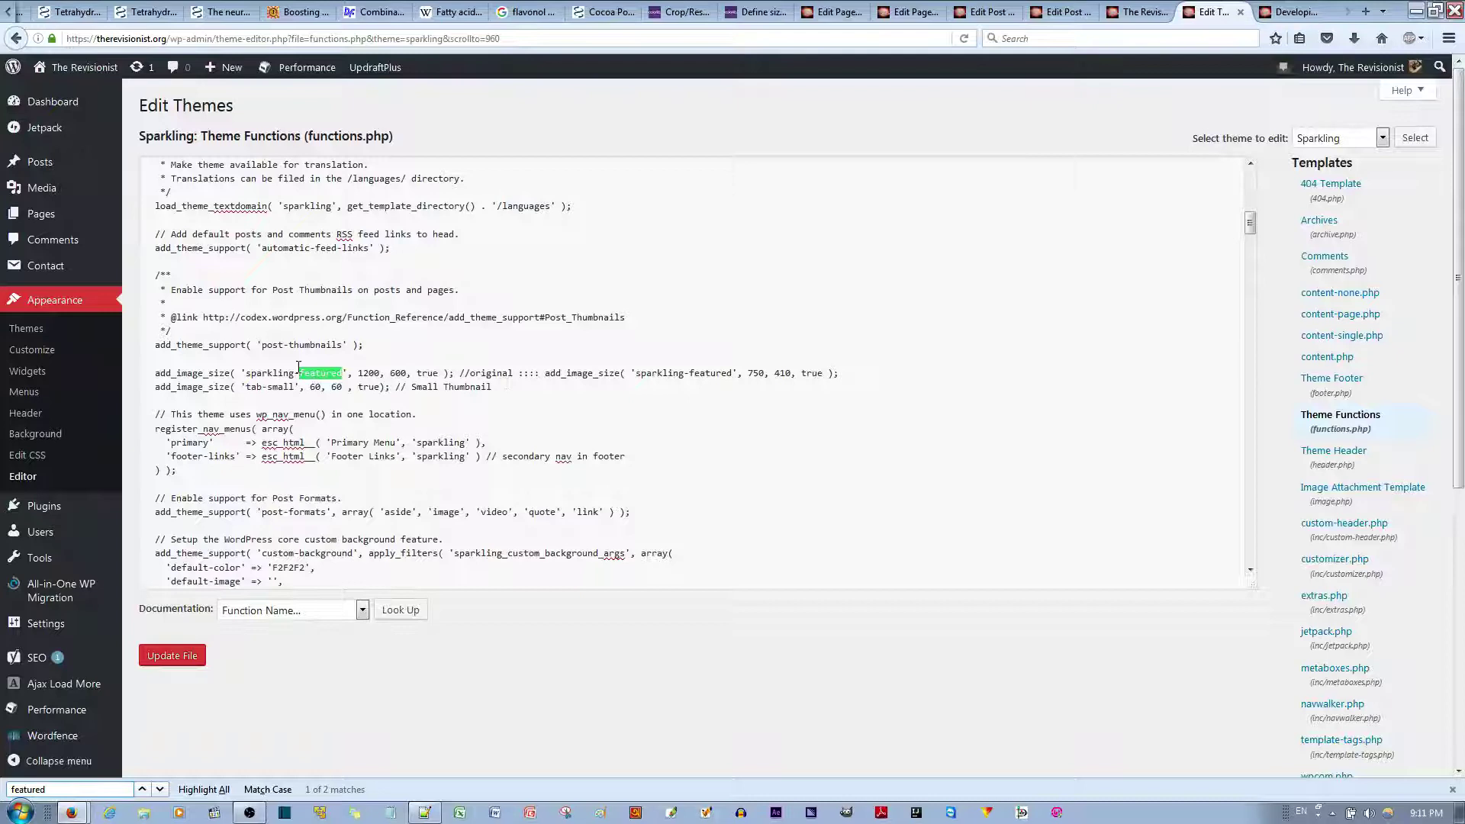
left_click_drag(299, 373, 344, 373)
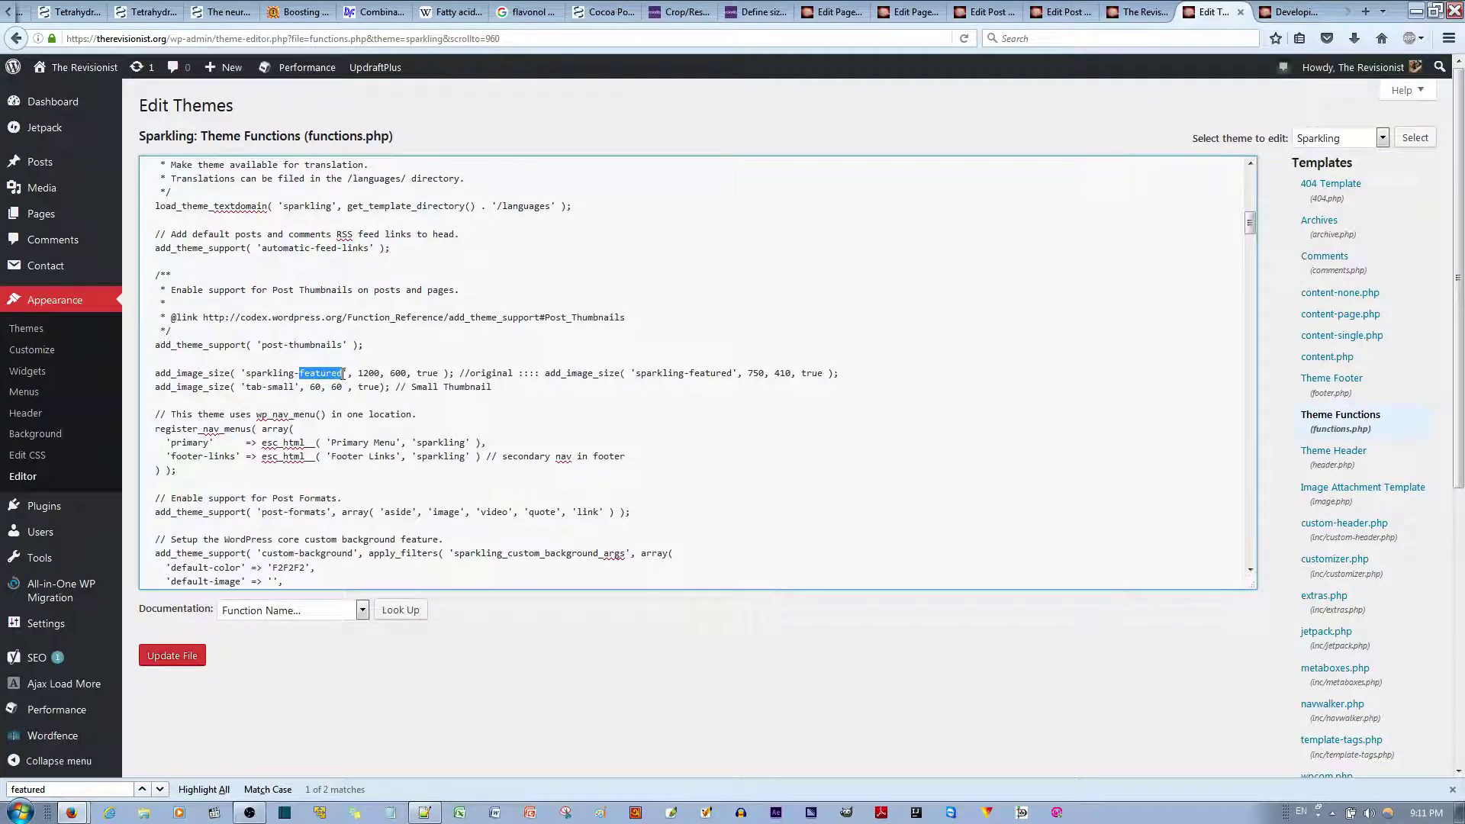
left_click(385, 389)
left_click_drag(153, 373, 599, 374)
left_click(560, 430)
left_click_drag(459, 374, 627, 374)
left_click(680, 379)
left_click_drag(747, 374, 760, 376)
left_click(722, 374)
double_click(364, 373)
double_click(755, 374)
Compare the 600 height with the original 410, then reload the nootropic stack post
left_click_drag(389, 374, 416, 373)
double_click(782, 374)
left_click(804, 389)
mouse_move(792, 373)
left_mouse_down()
mouse_move(751, 377)
mouse_move(797, 375)
left_mouse_up()
left_click(739, 374)
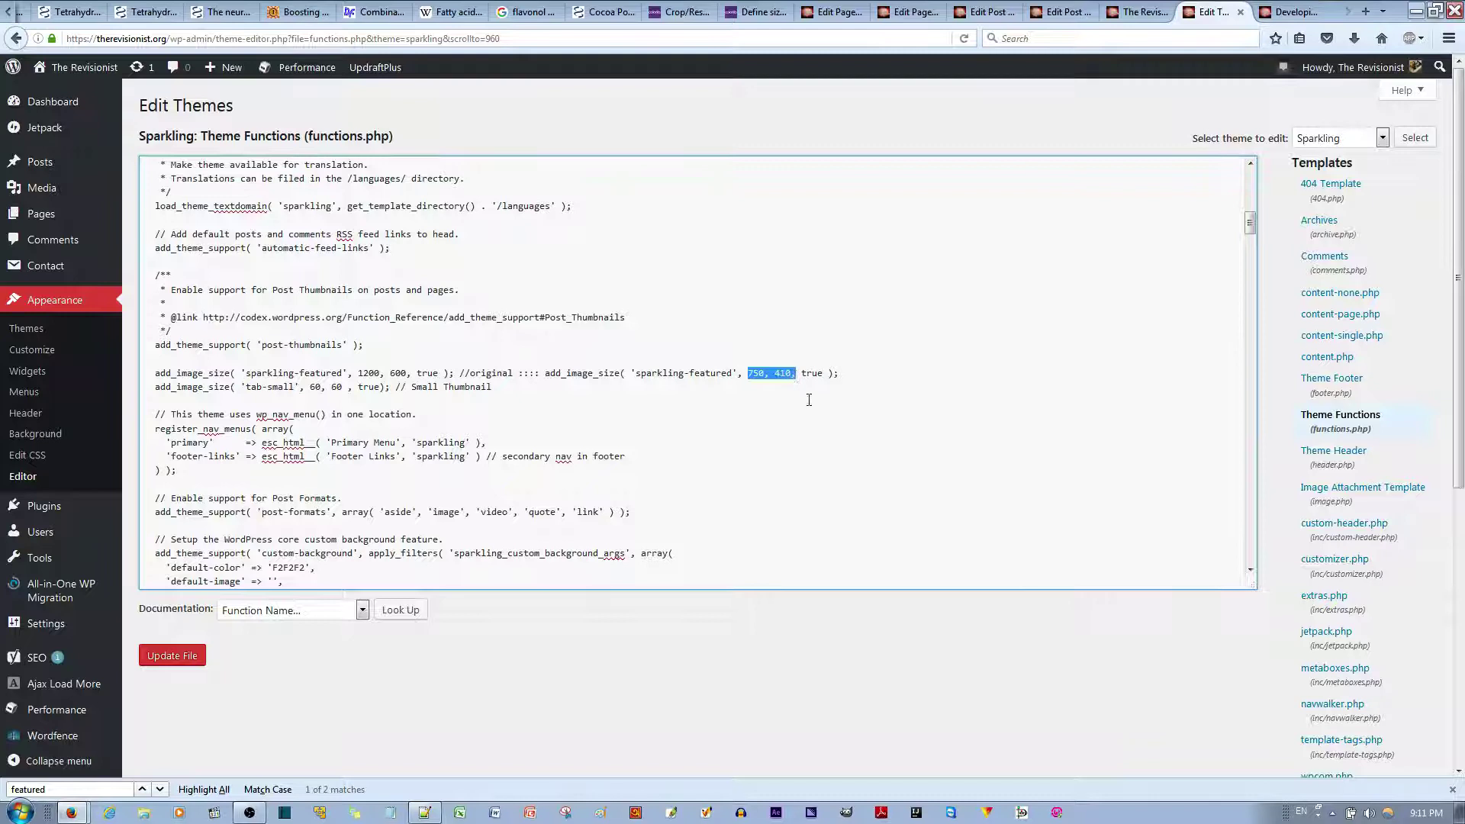
left_click(807, 401)
mouse_move(359, 372)
left_mouse_down()
mouse_move(409, 374)
mouse_move(377, 373)
left_mouse_up()
left_click(391, 387)
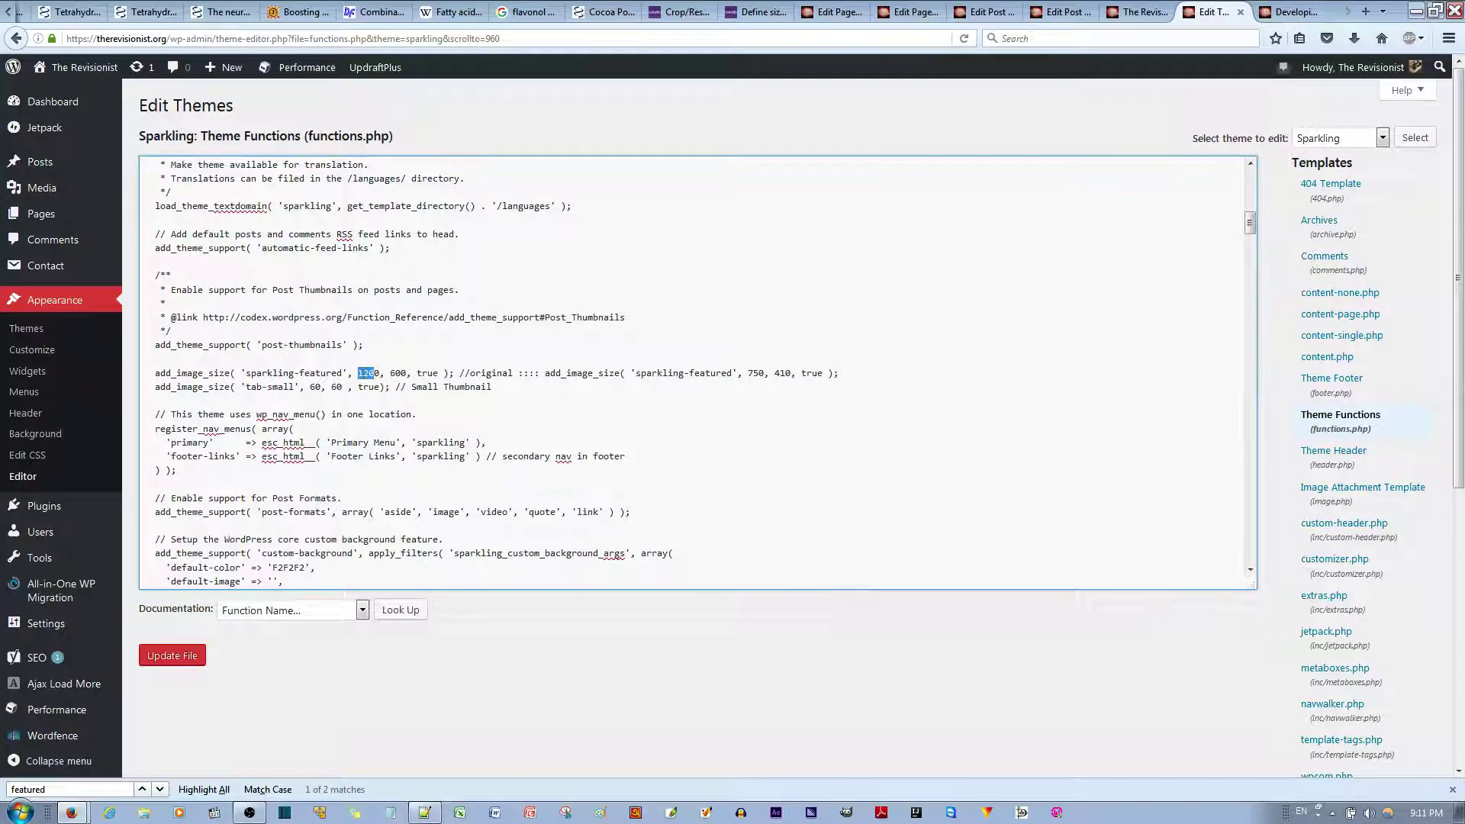
left_click(363, 373)
left_click_drag(390, 373, 409, 373)
left_click(471, 373)
left_click(1297, 12)
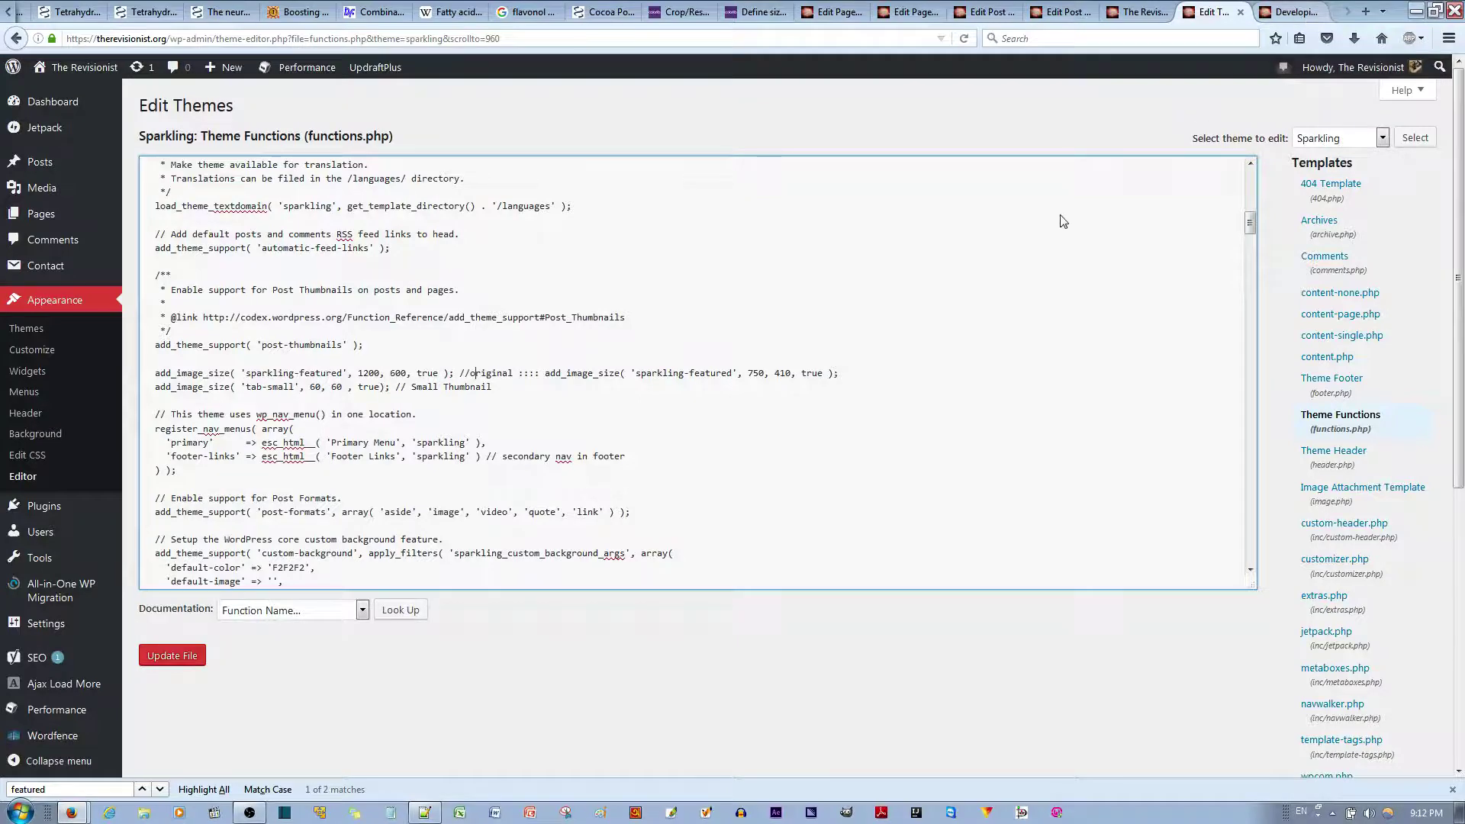
left_click(963, 38)
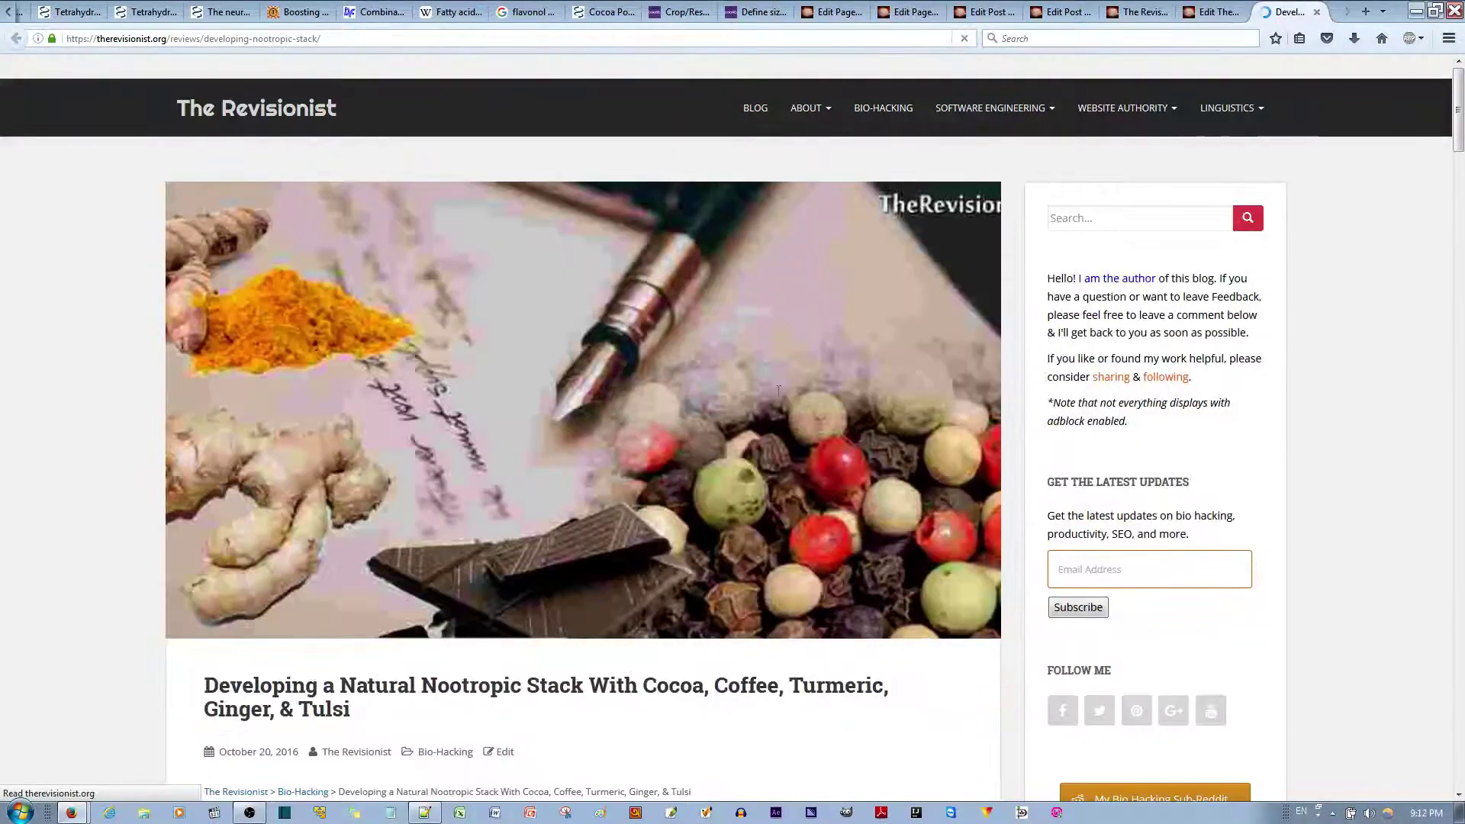
Open the nootropic stack post's Edit Post link in a new browser tab
key("ctrl+shift+Tab")
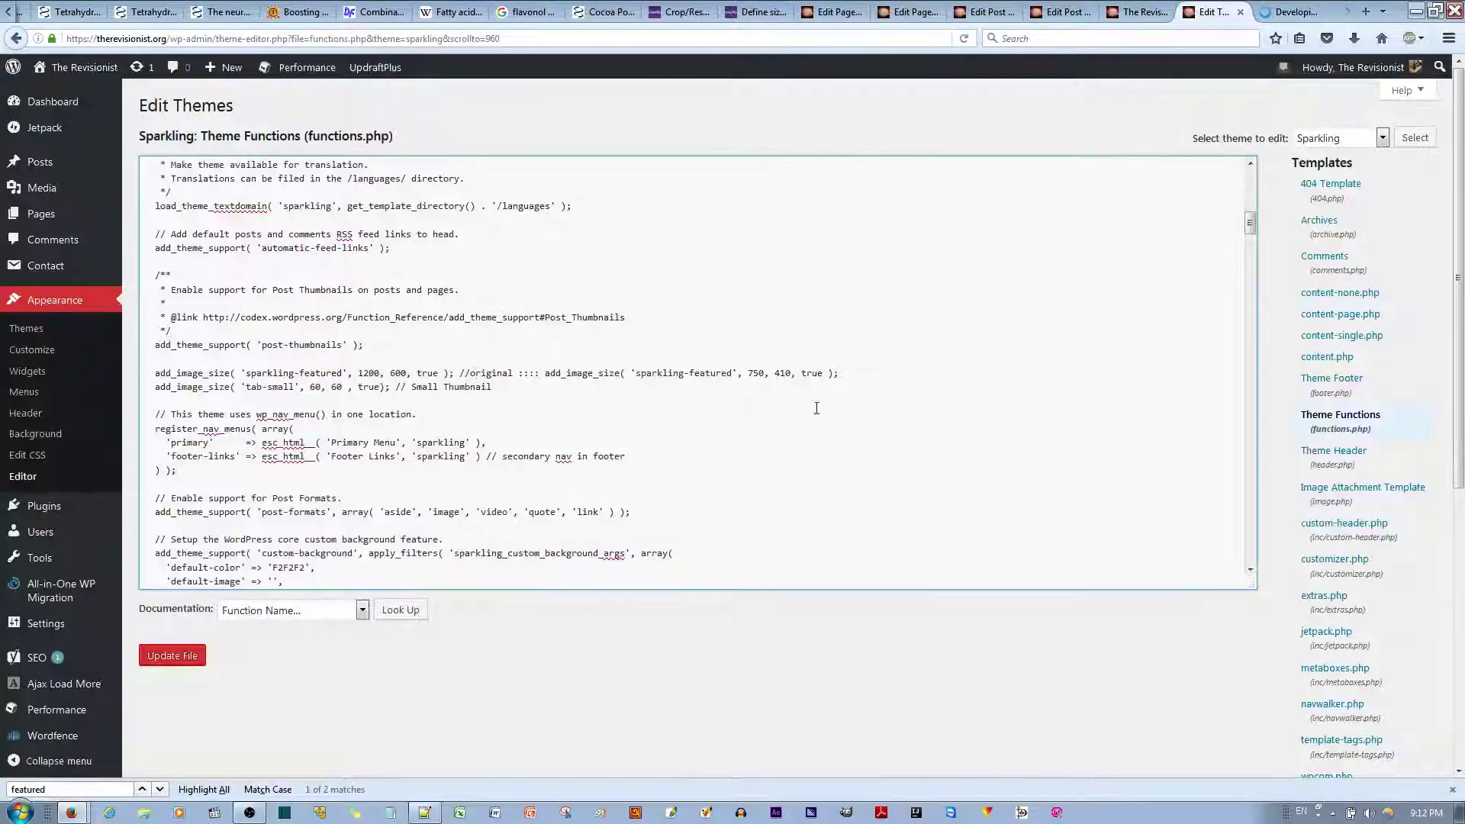
left_click(1279, 17)
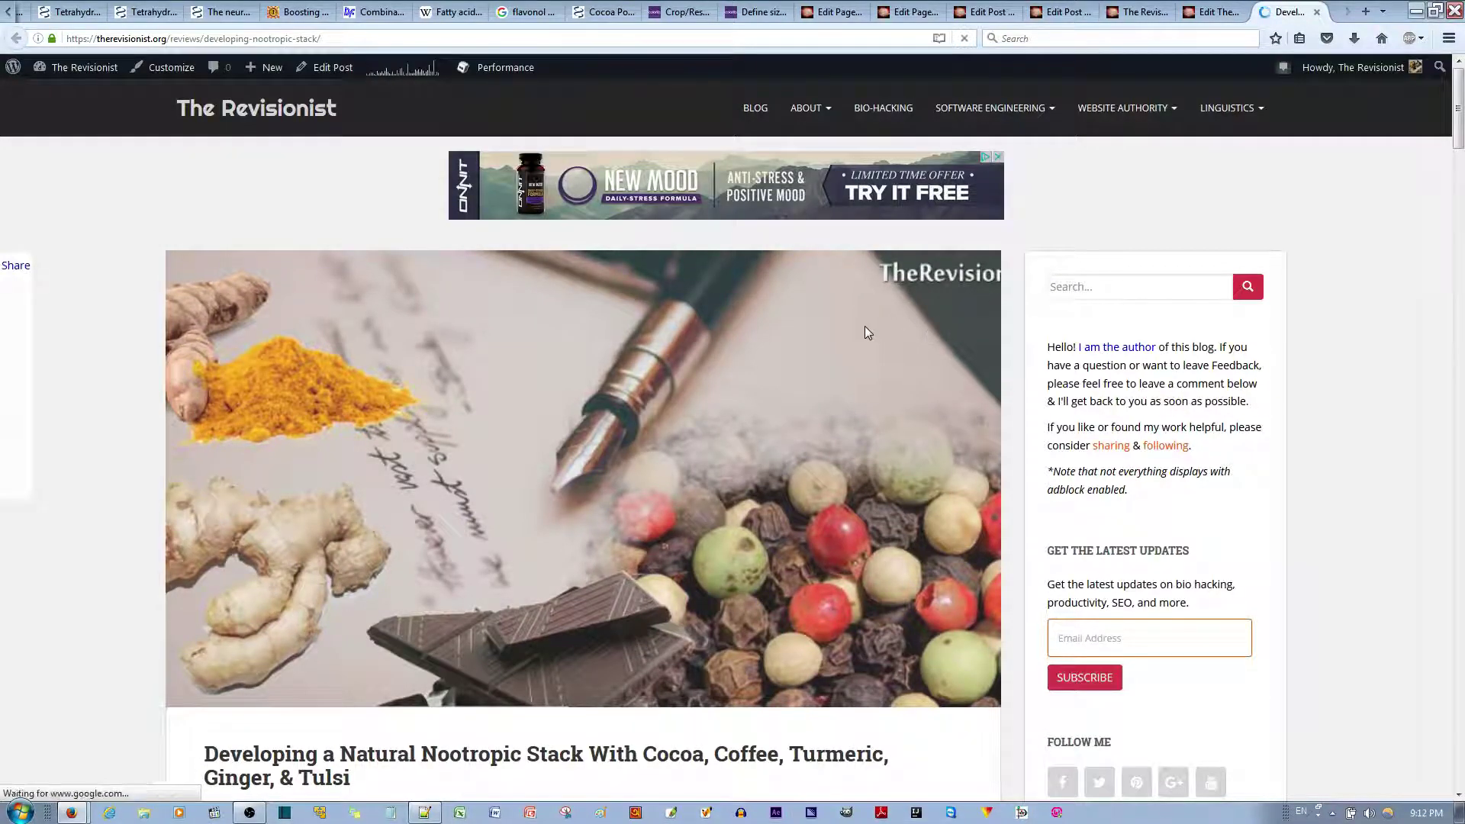
mouse_move(1126, 107)
scroll(1044, 238, "down", 1)
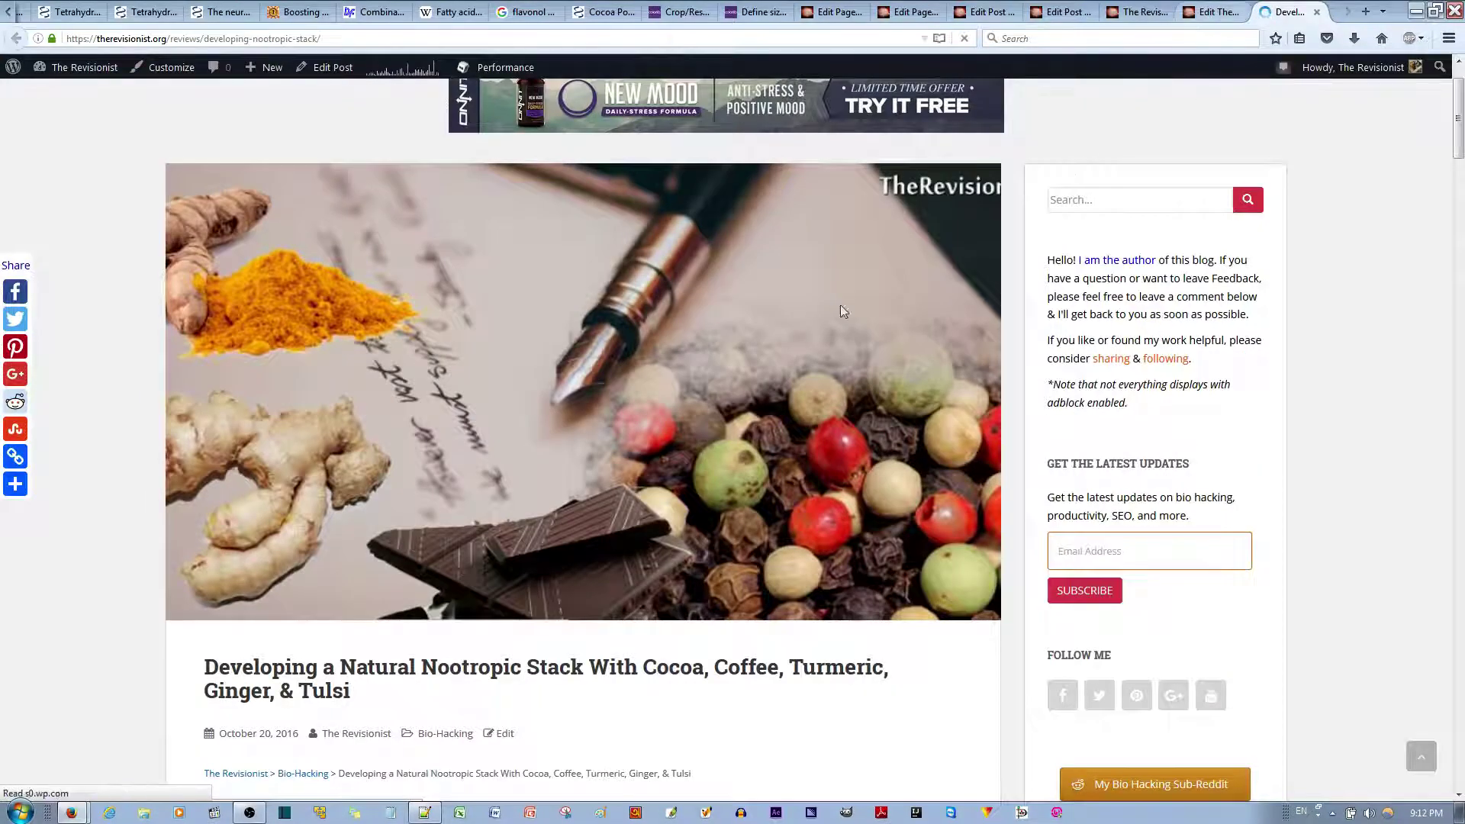
right_click(332, 70)
left_click(359, 84)
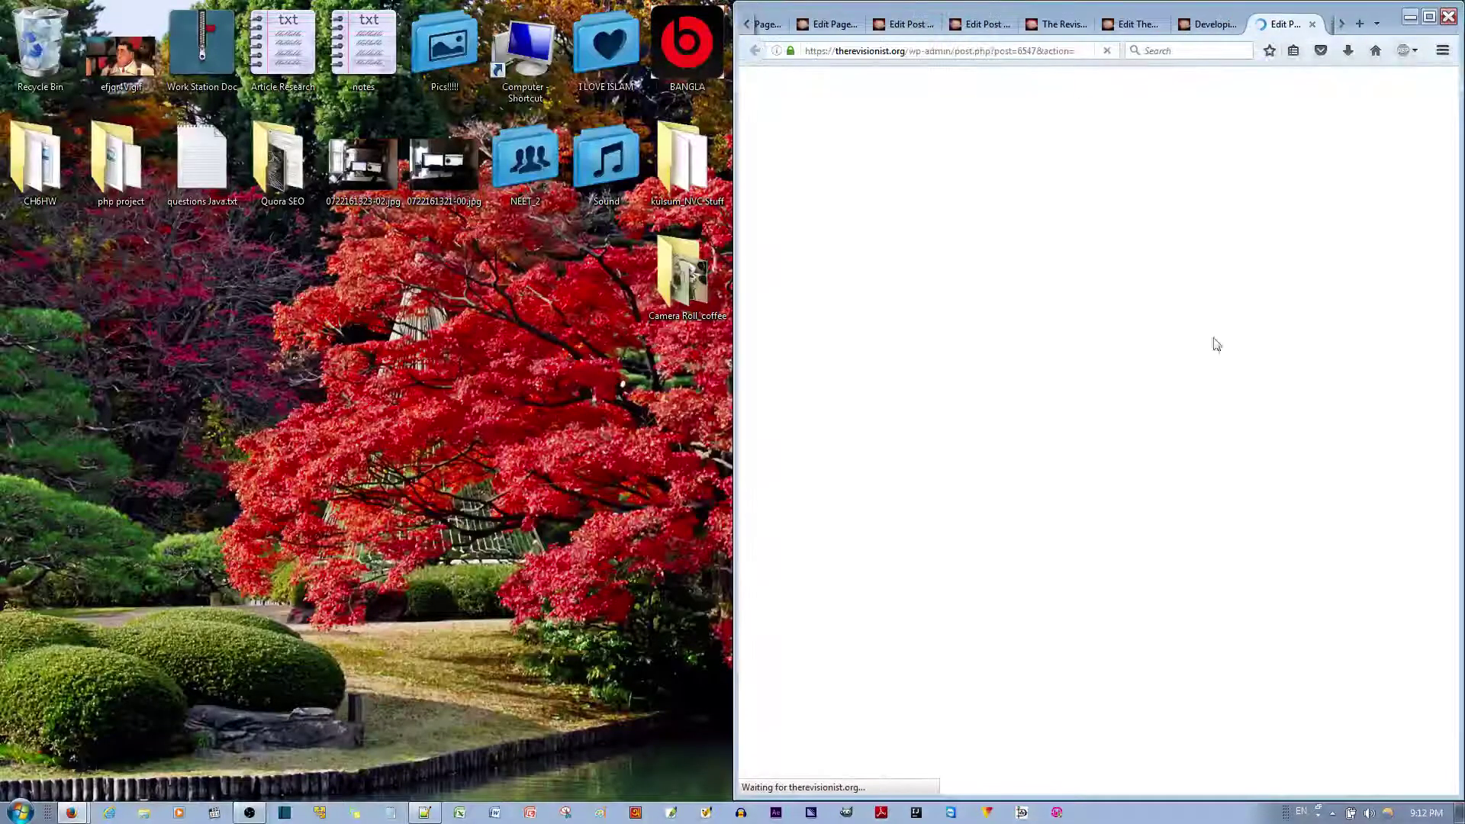
key("super+Right")
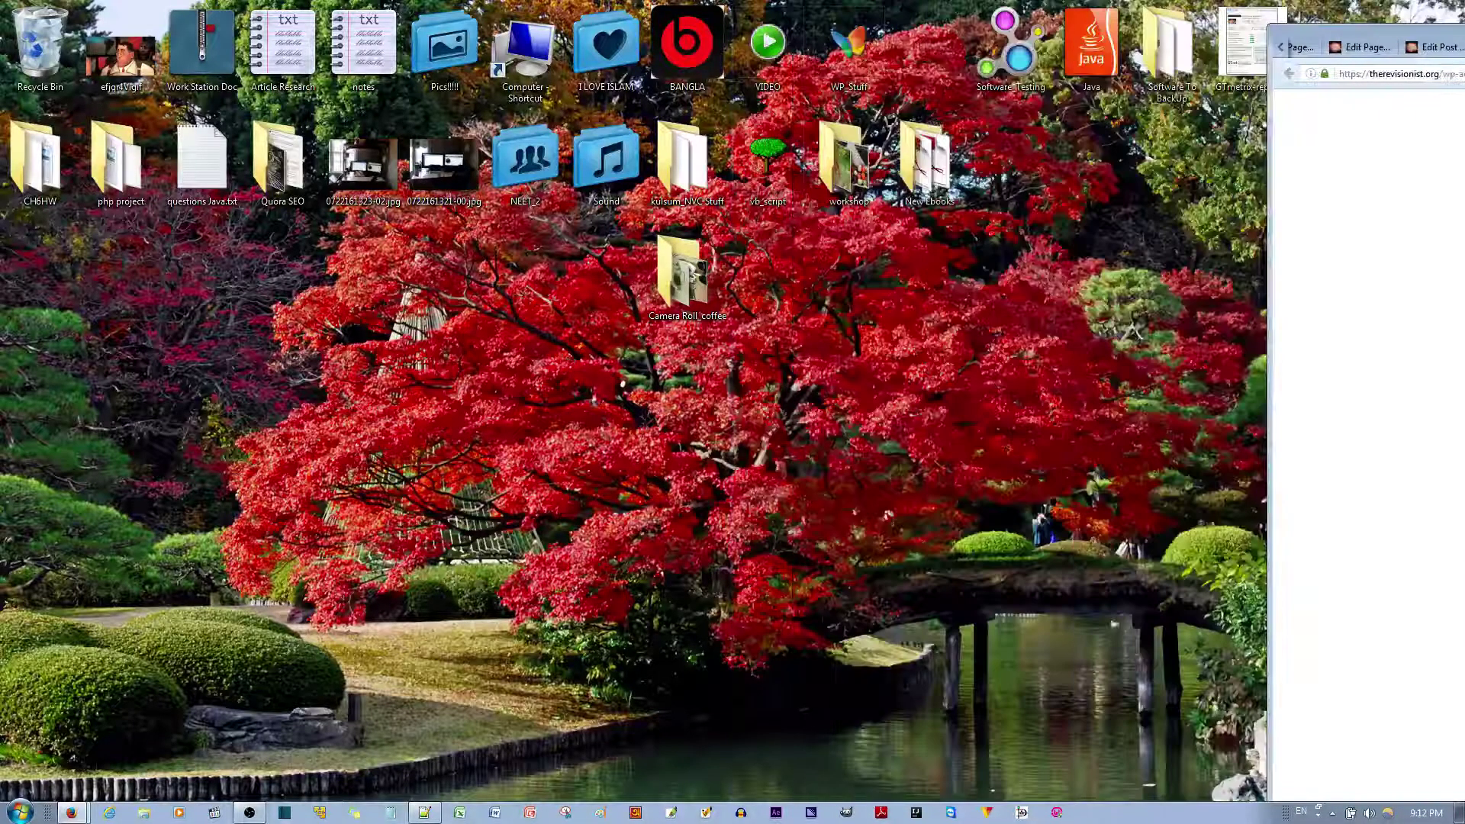
Snap the browser to the right half and open the workshop folder in Explorer
double_click(867, 199)
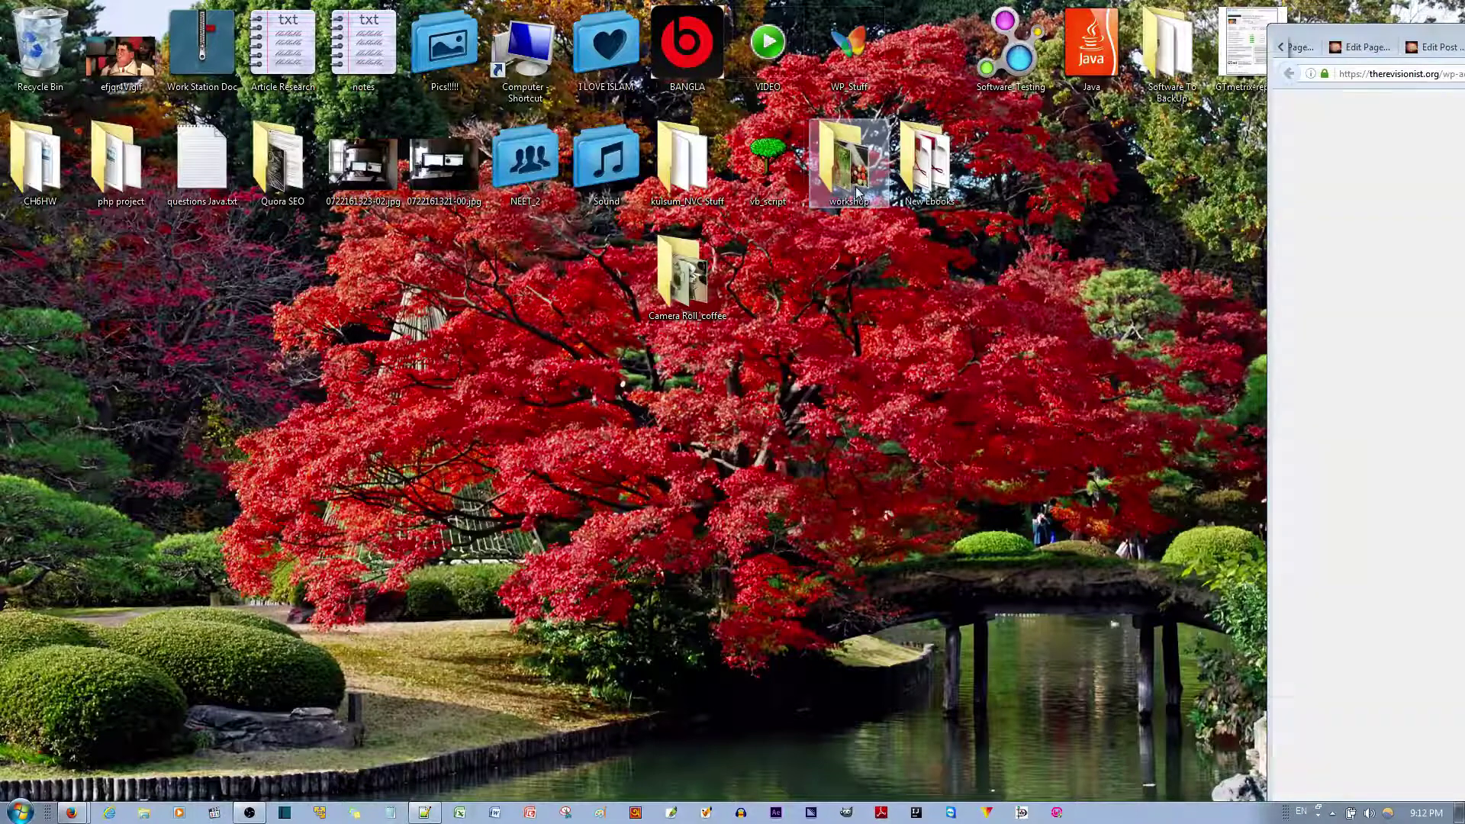
left_click_drag(1085, 189, 375, 177)
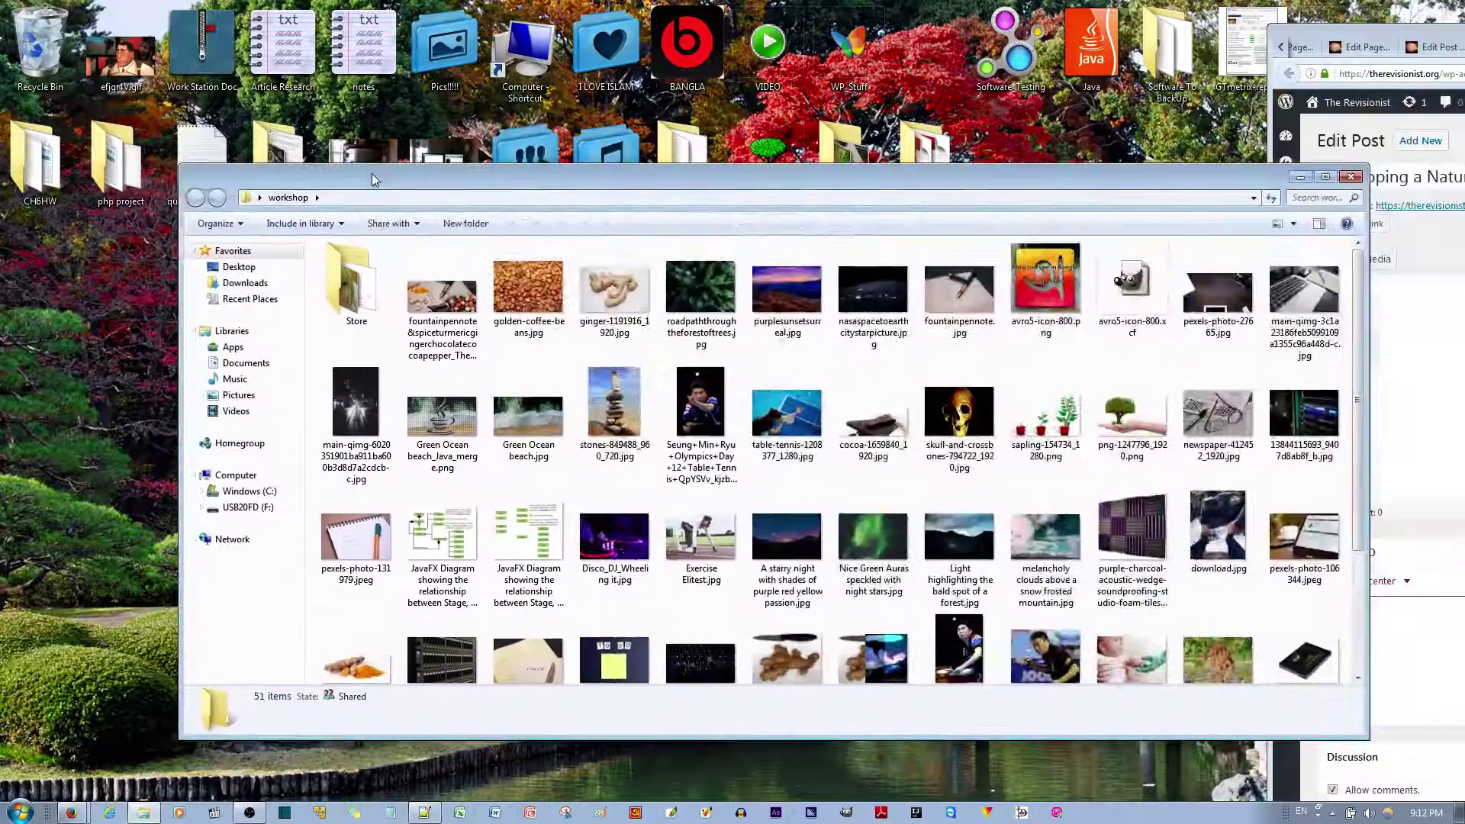
Rename the fountain pen image to end in TheRevisionist3.png and snap Explorer left
left_click(457, 312)
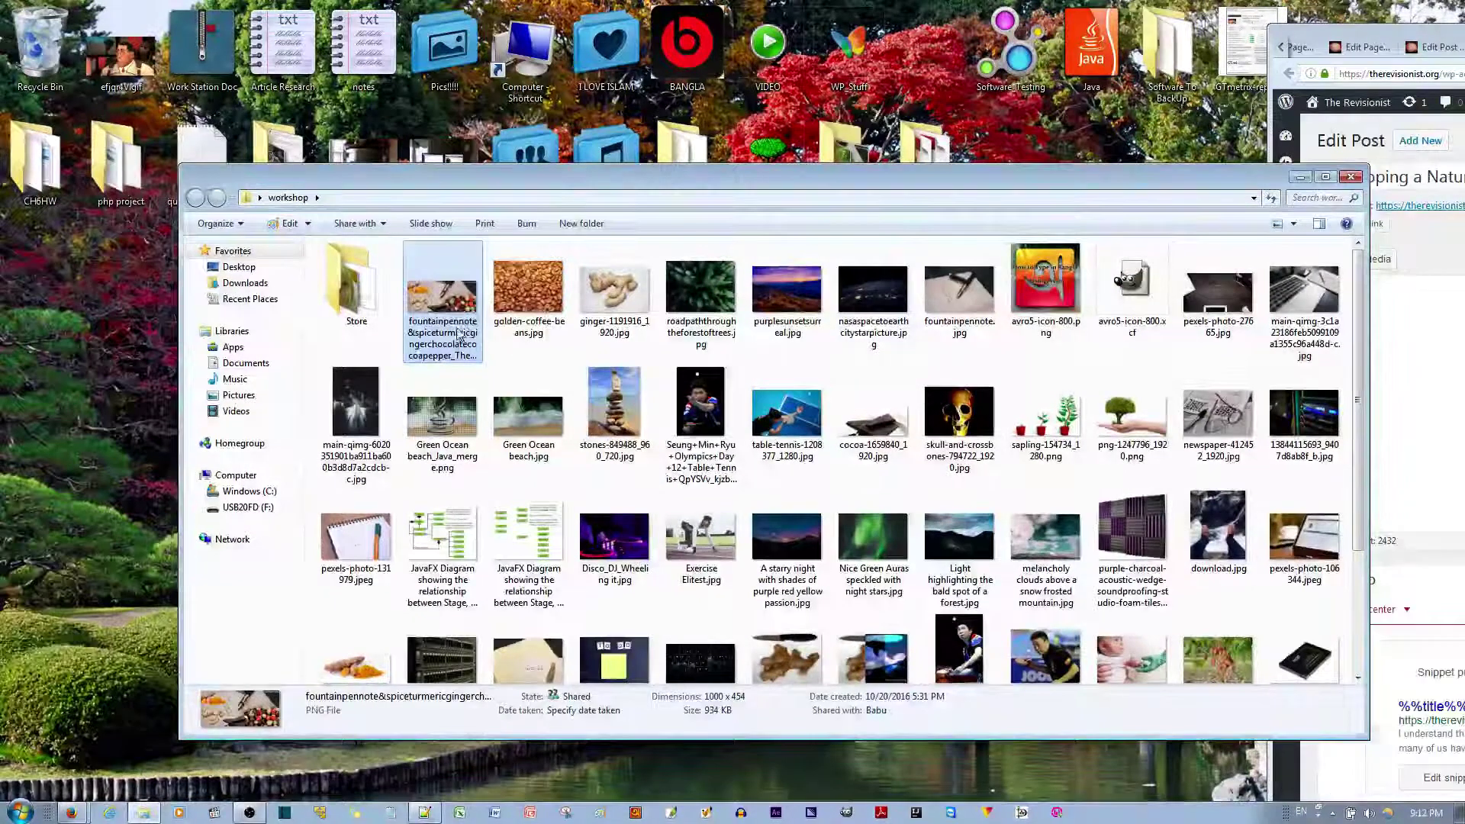
left_click(457, 327)
key("Return")
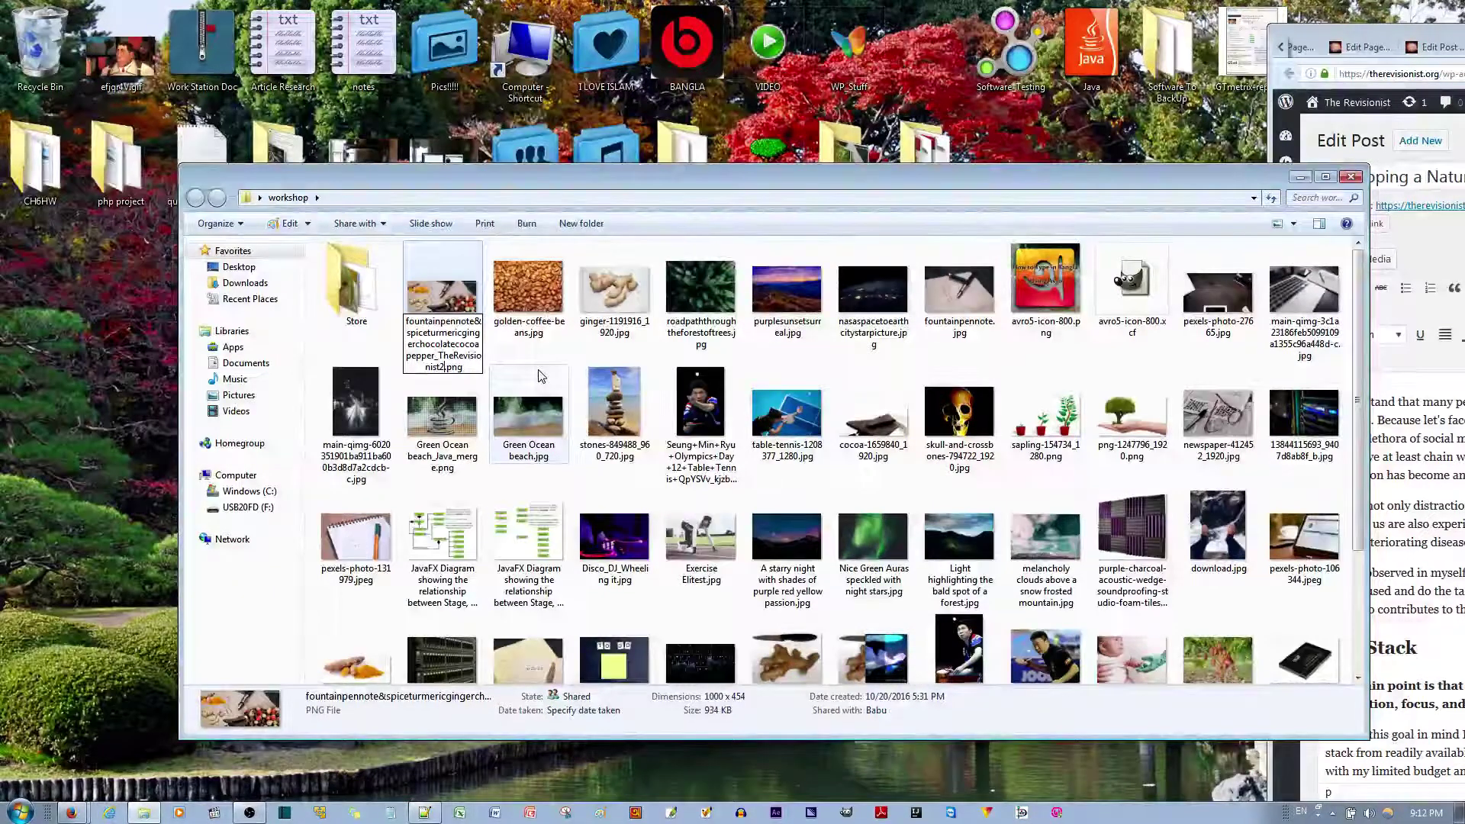
key("BackSpace")
type("3")
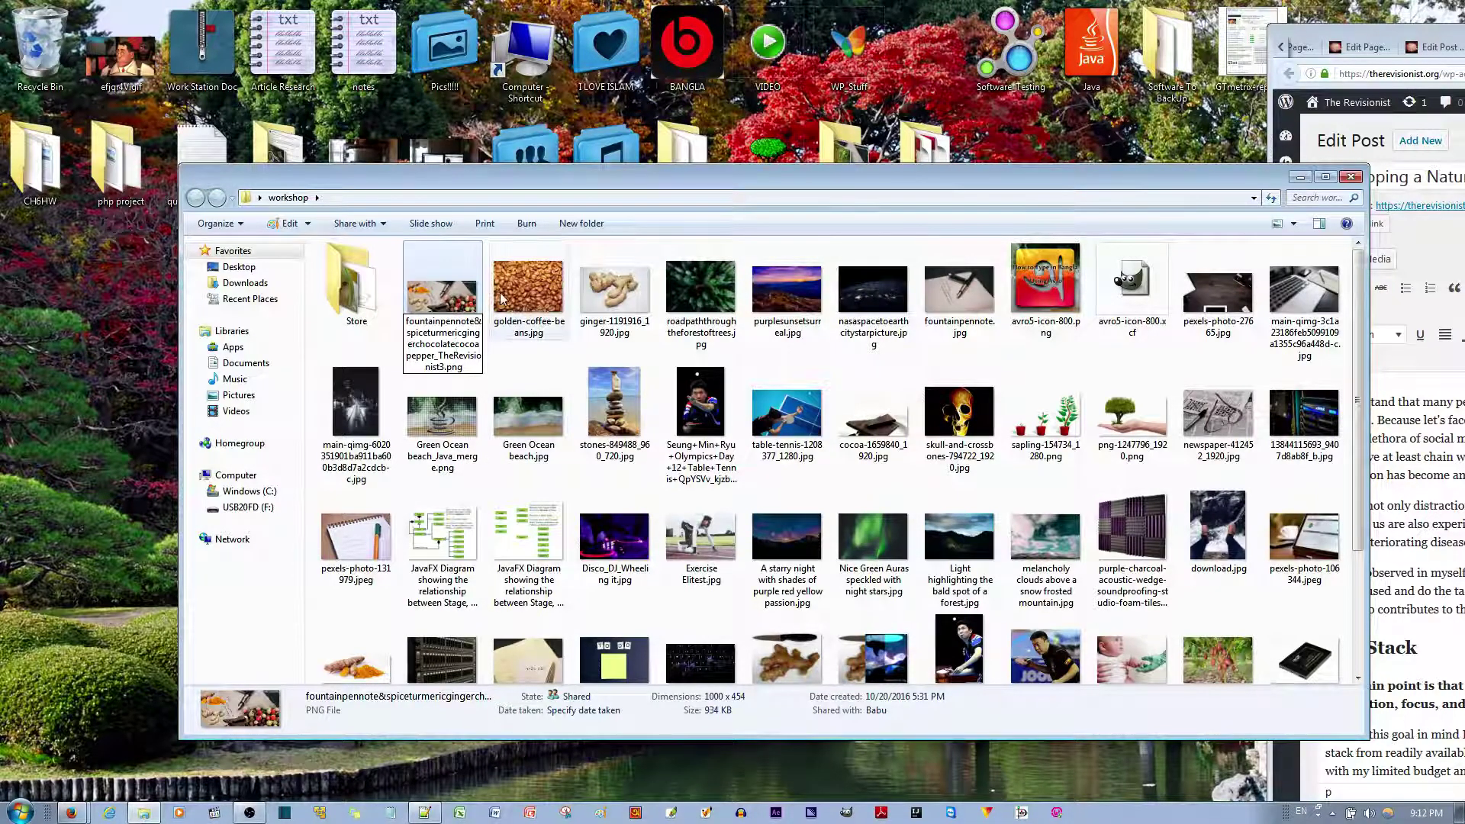
left_click(610, 177)
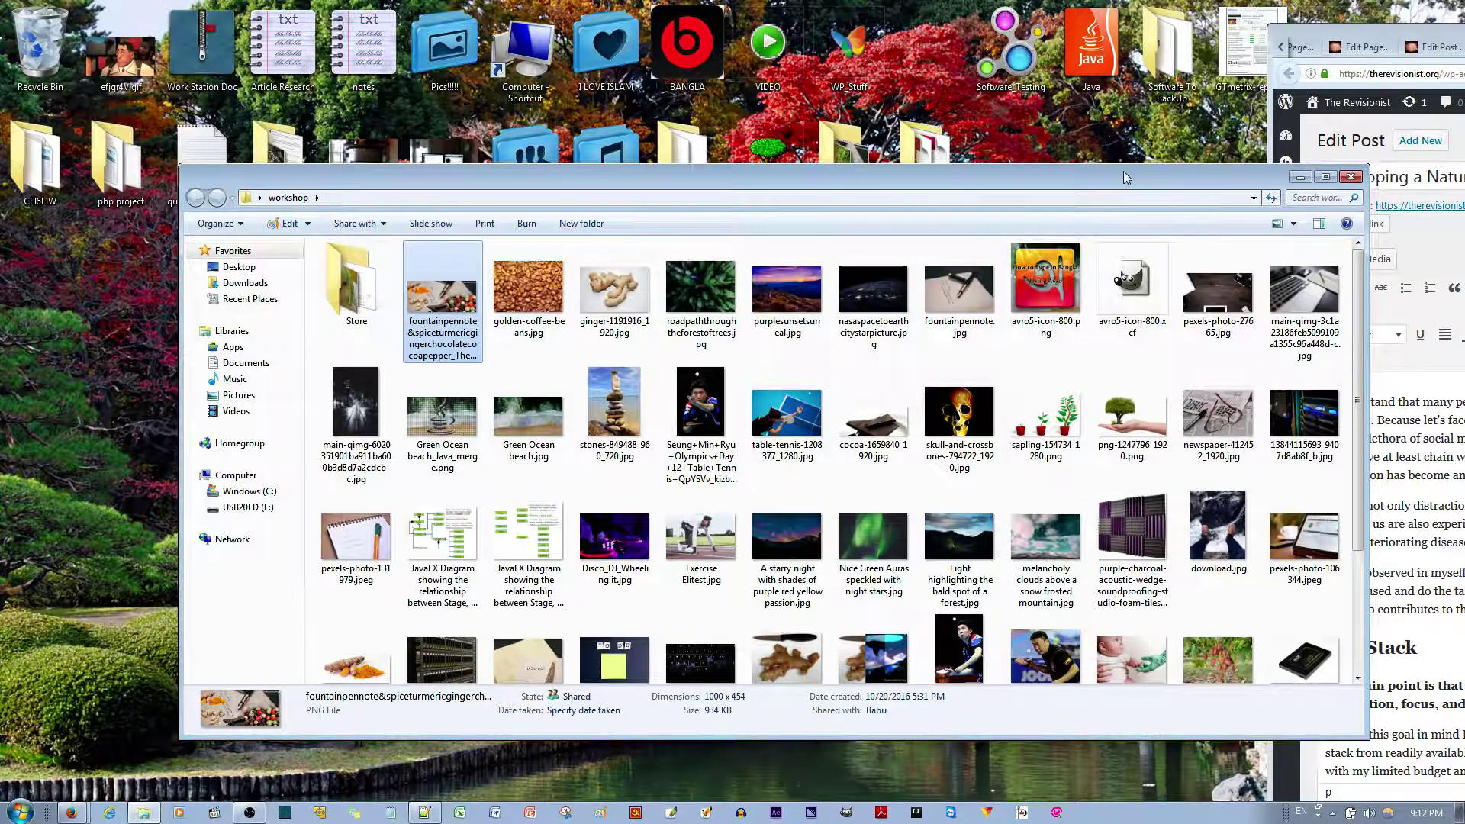
key("super+Left")
Snap the post editor right, remove its old featured image, and open the featured-image chooser
left_click(1394, 32)
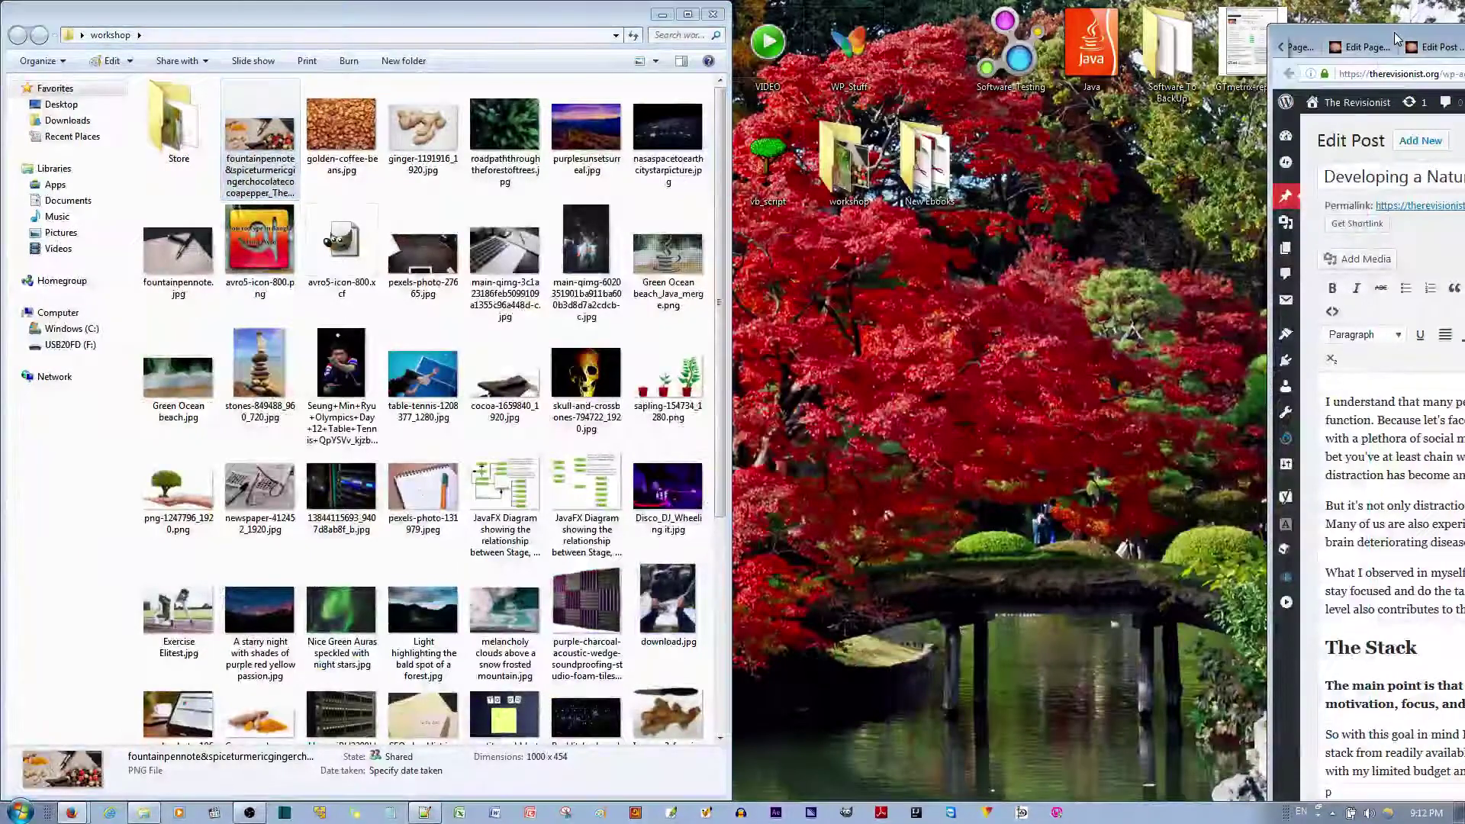
key("super+Right")
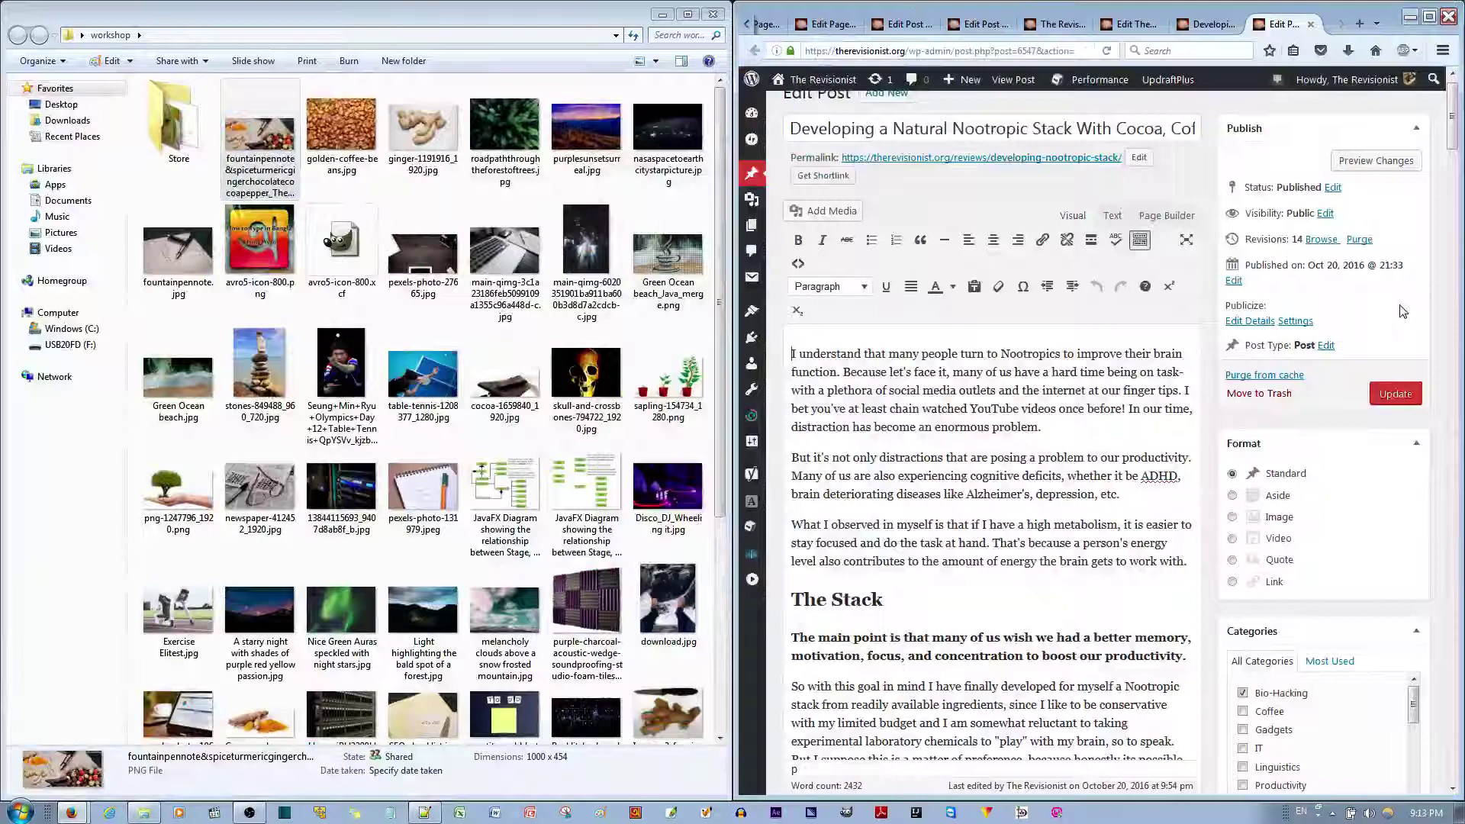
scroll(1396, 366, "down", 5)
scroll(1366, 534, "down", 2)
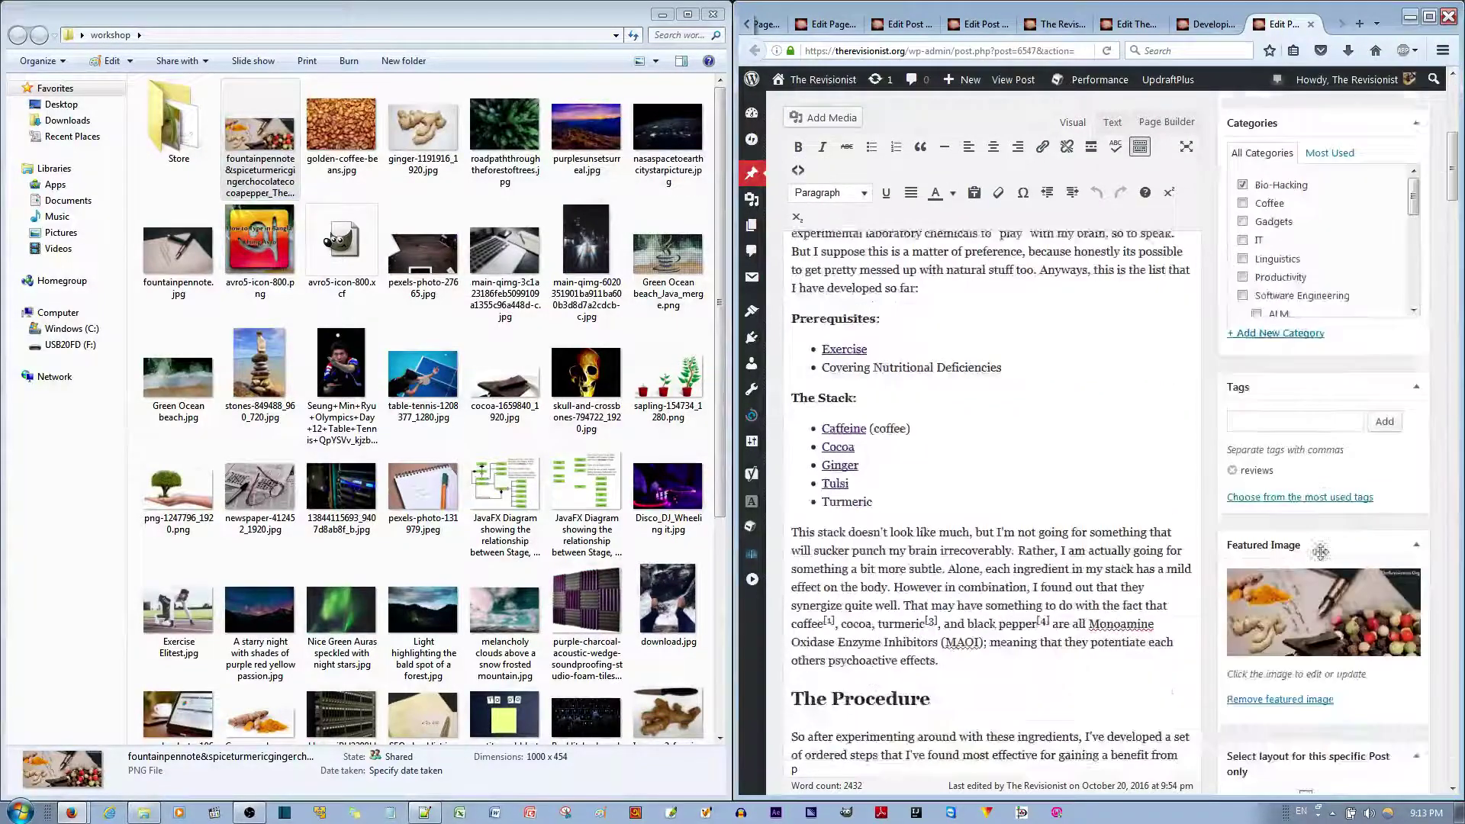
left_click(1286, 643)
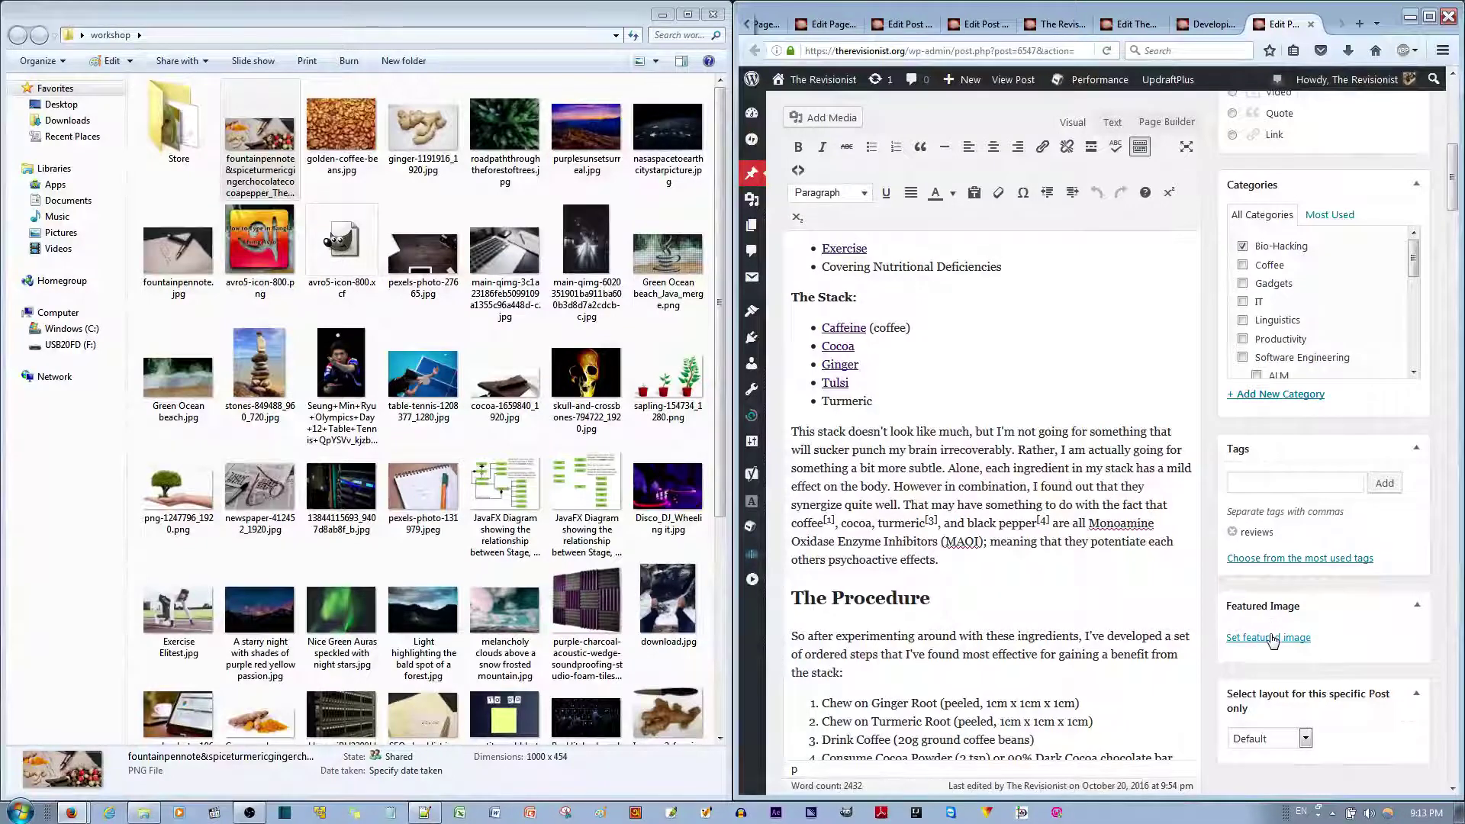
left_click(1271, 639)
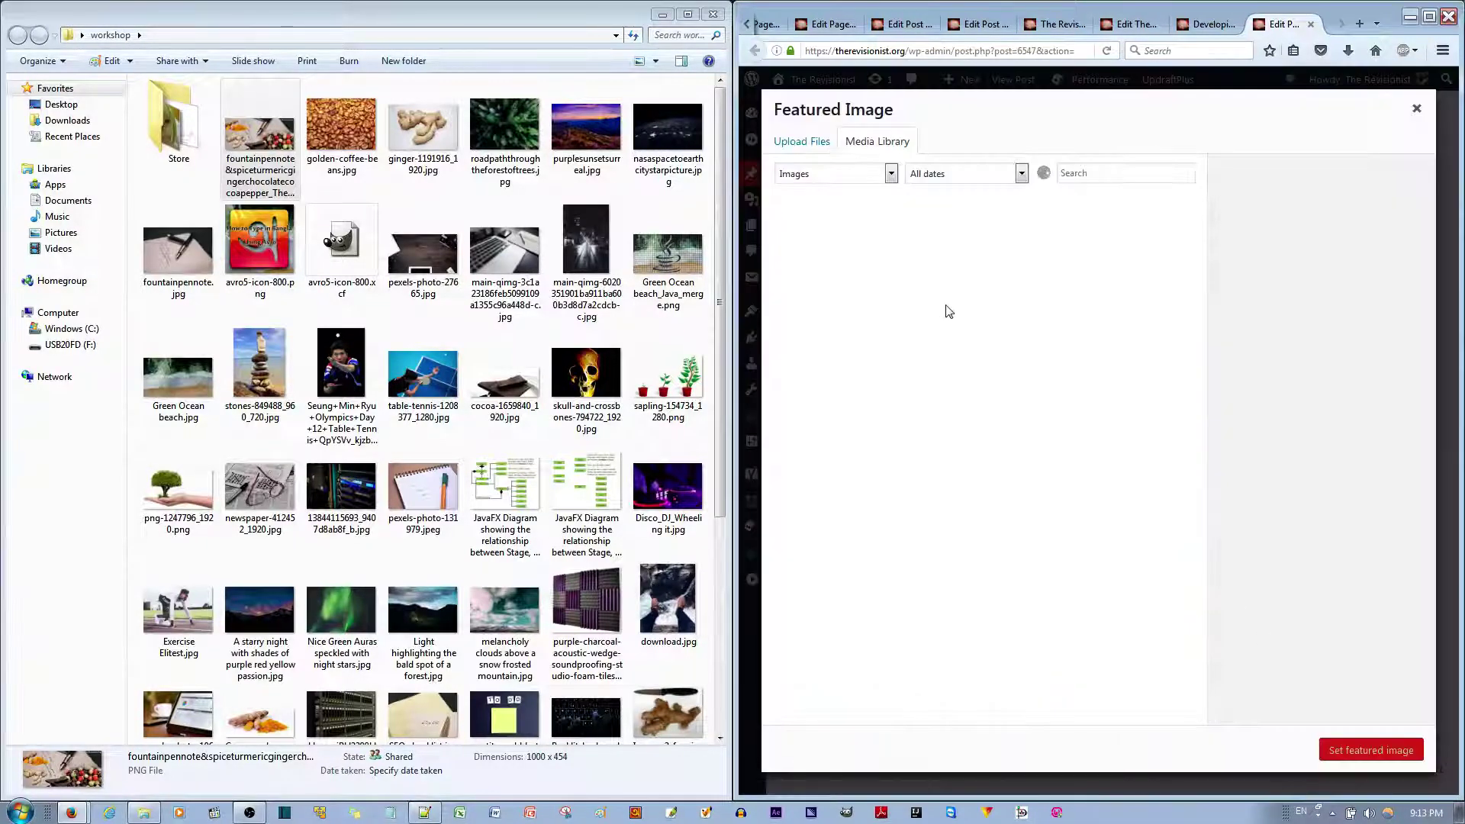
Drag the renamed TheRevisionist3.png fountain pen image from Explorer into the Media Library
left_click(273, 144)
left_click_drag(273, 143, 889, 281)
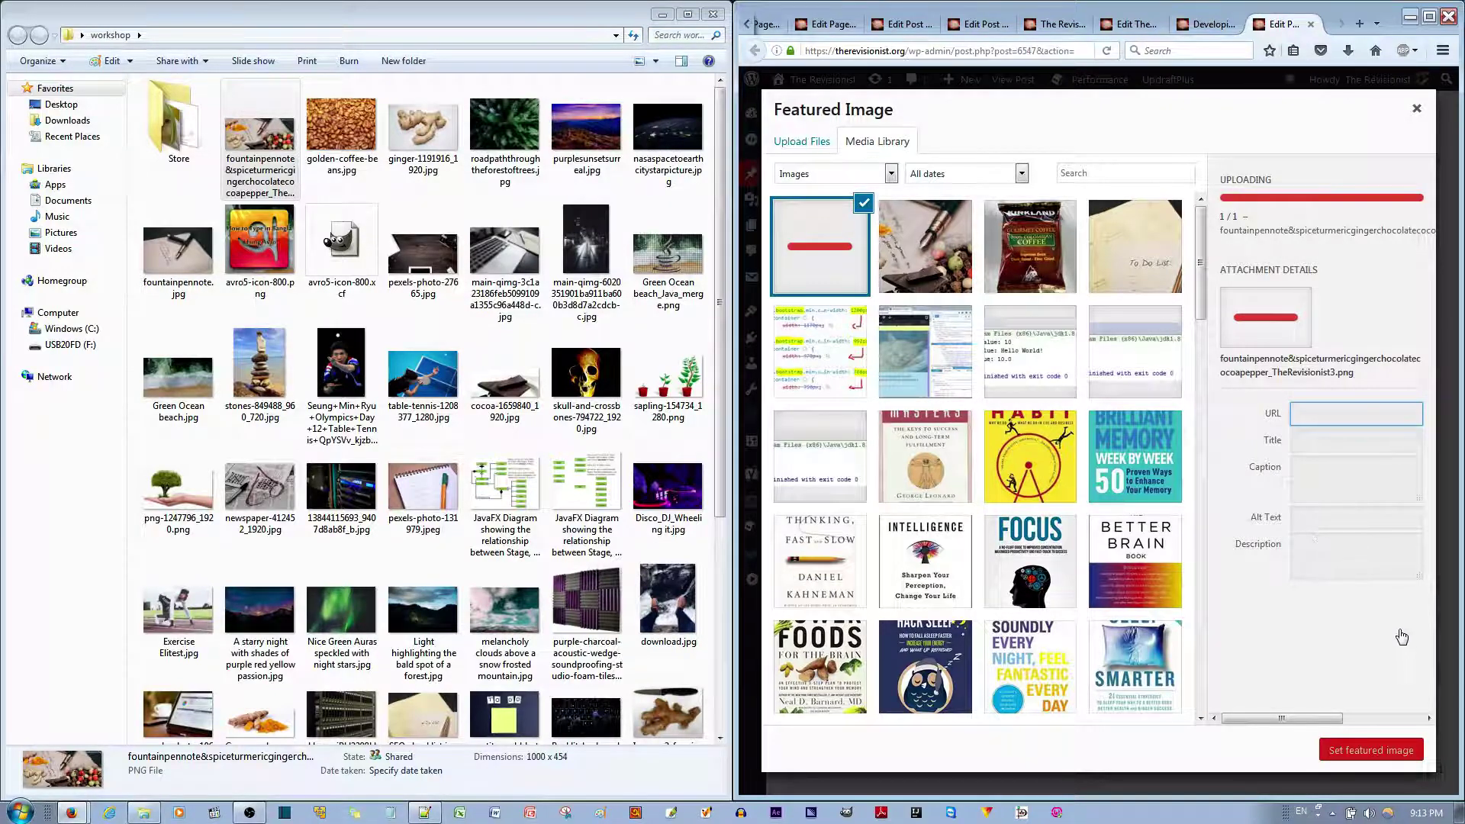
Set the uploaded 1000 × 454 image as the featured image and update the post
left_click(1371, 751)
scroll(1294, 563, "up", 10)
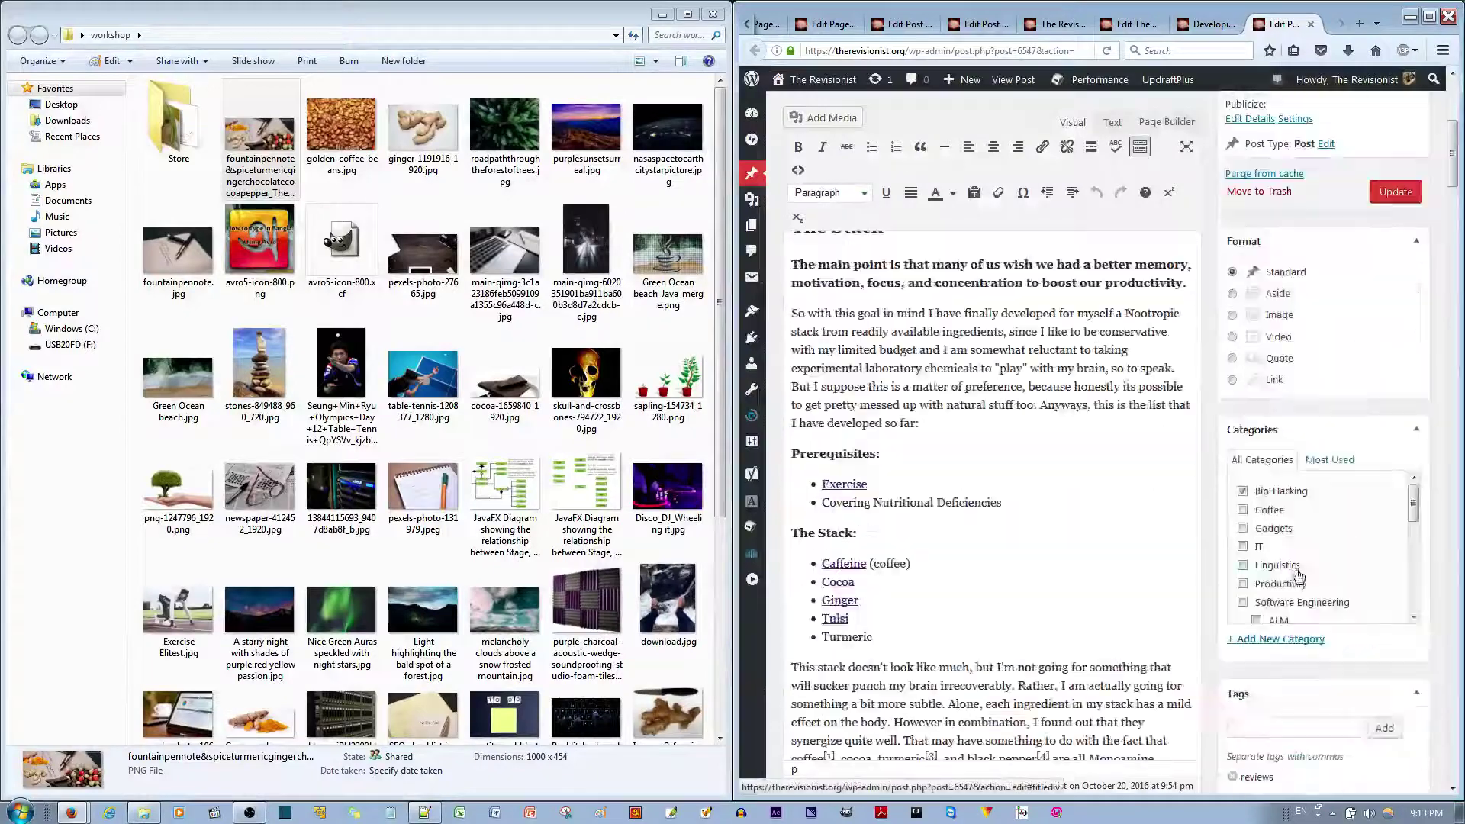
left_click(1399, 400)
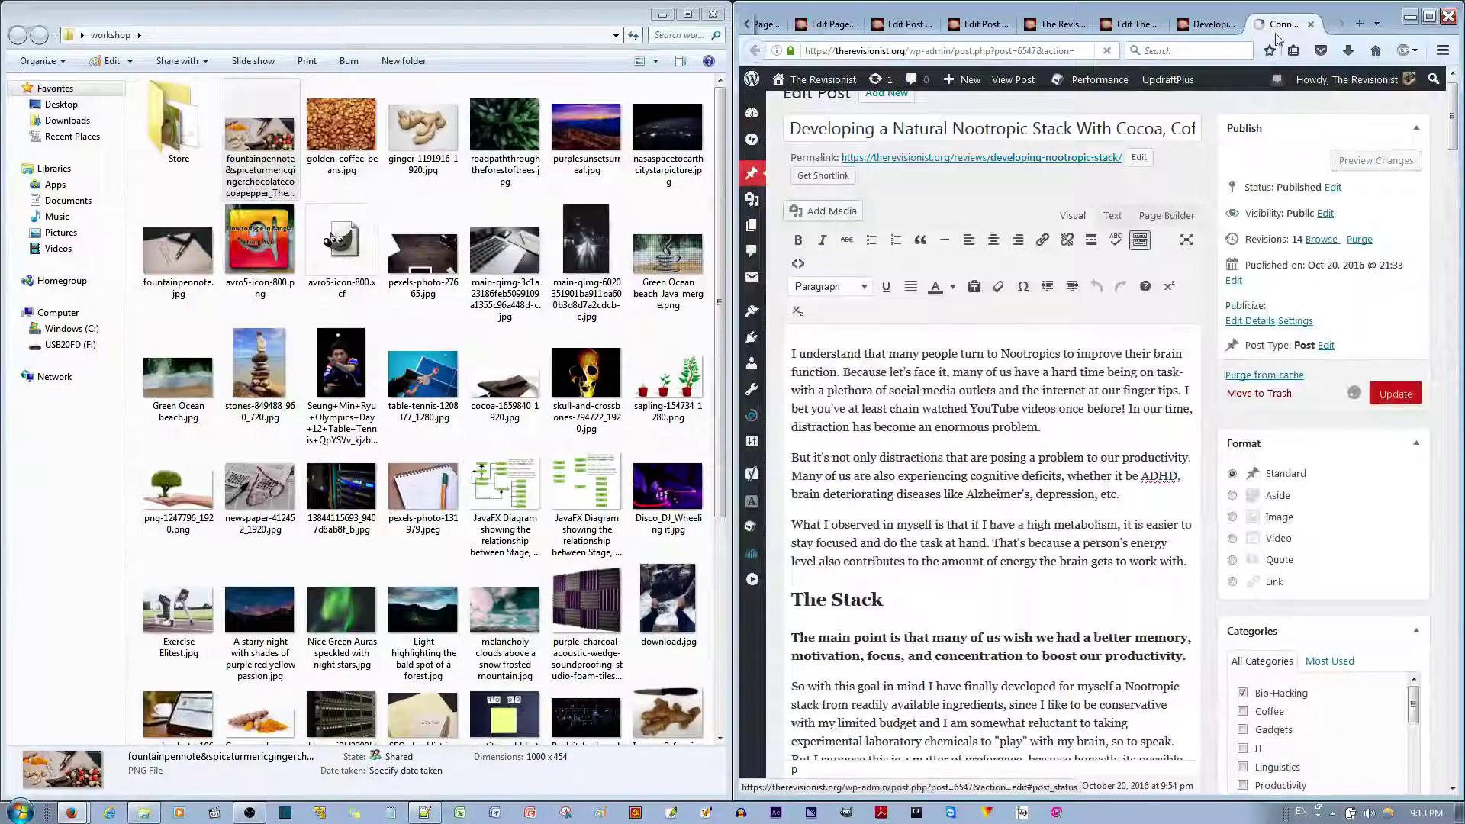
Open the post's permalink in a new tab and switch to it
scroll(1221, 267, "up", 1)
right_click(1074, 189)
left_click(1083, 196)
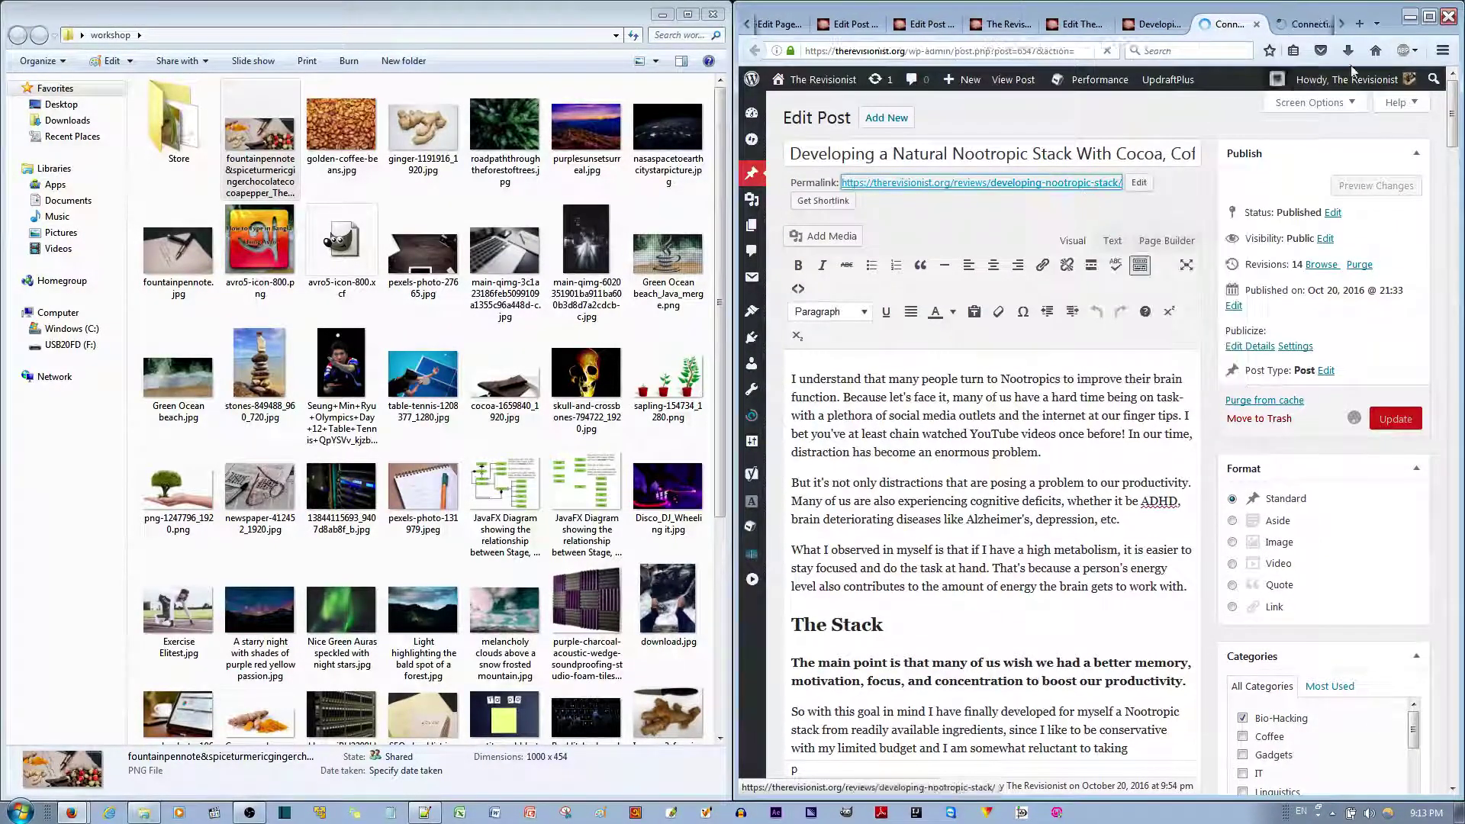
left_click(1282, 23)
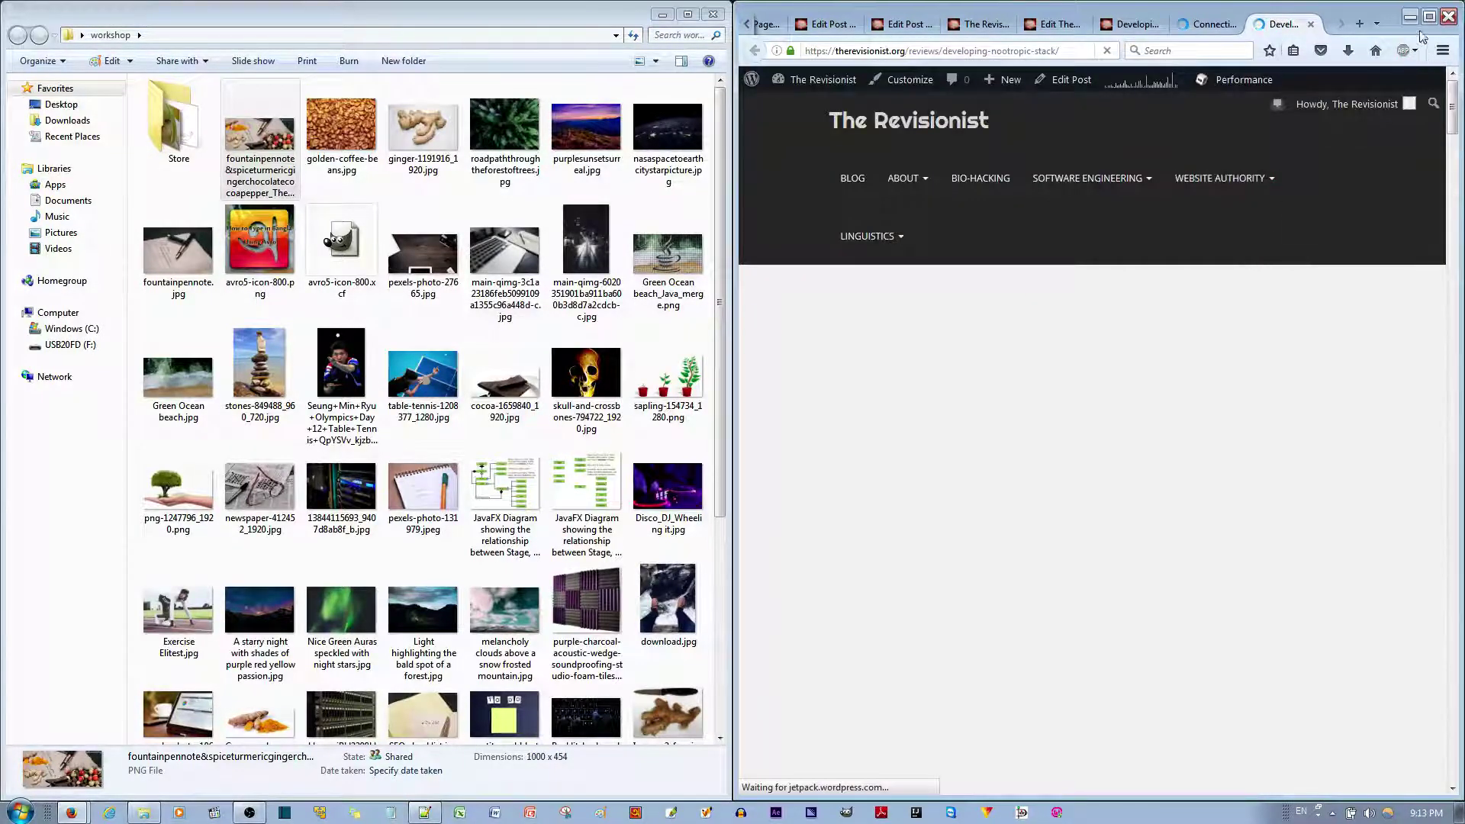
Maximize Firefox and check the fountain pen featured image shows the full TheRevisionist.Org signature
left_click(1429, 16)
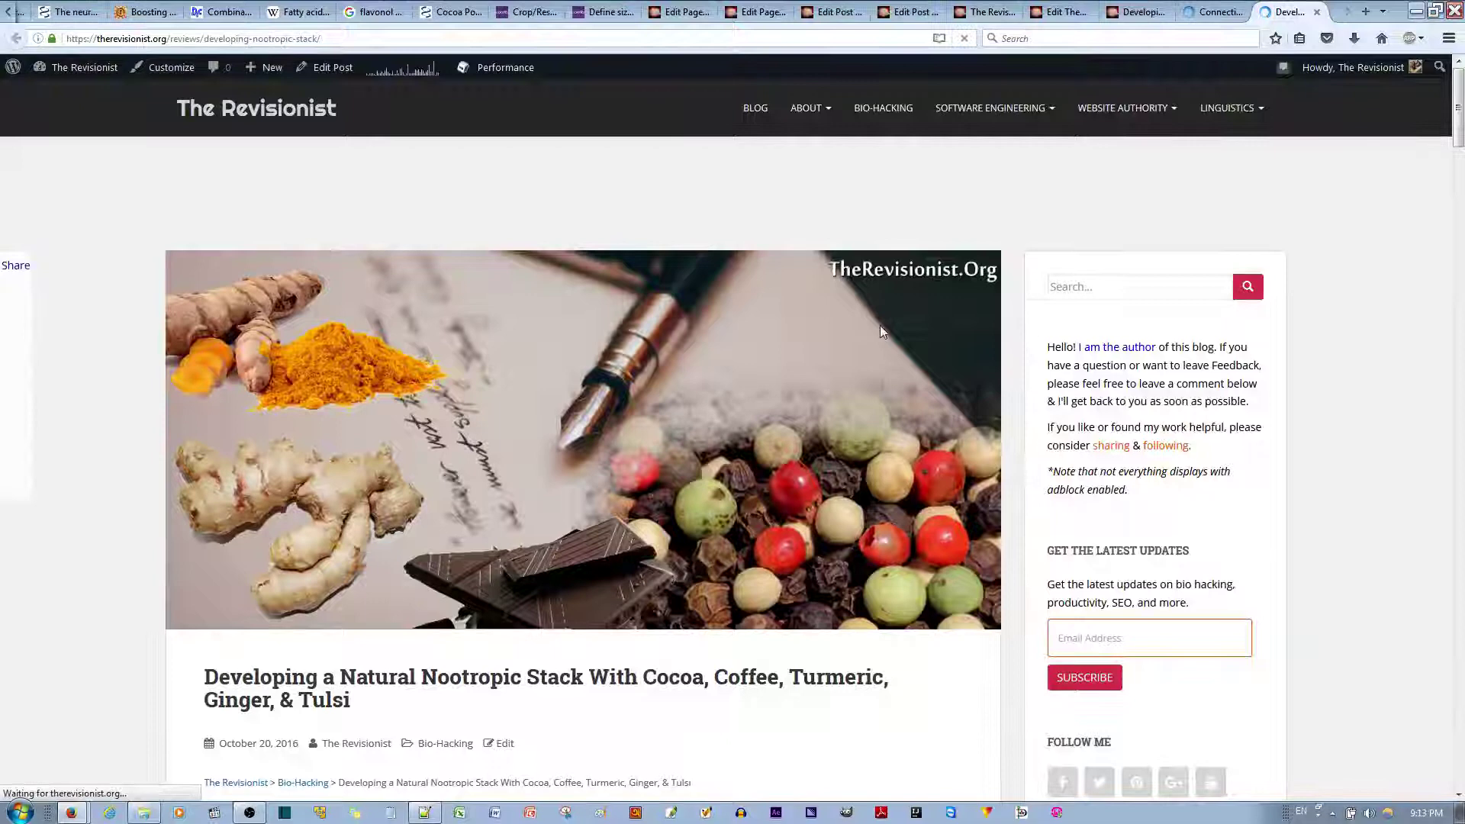
left_click(160, 252)
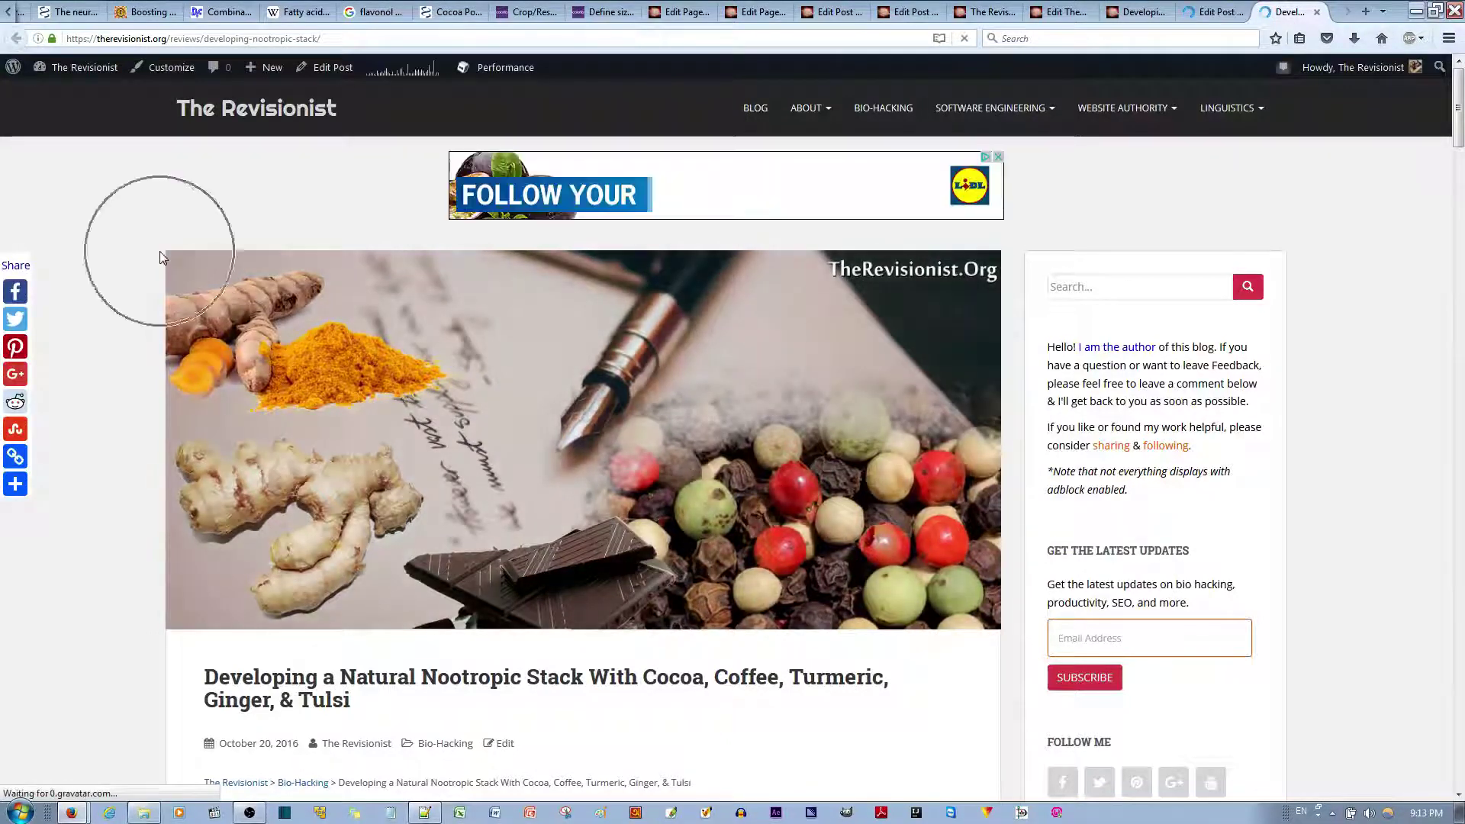
left_click(1002, 255)
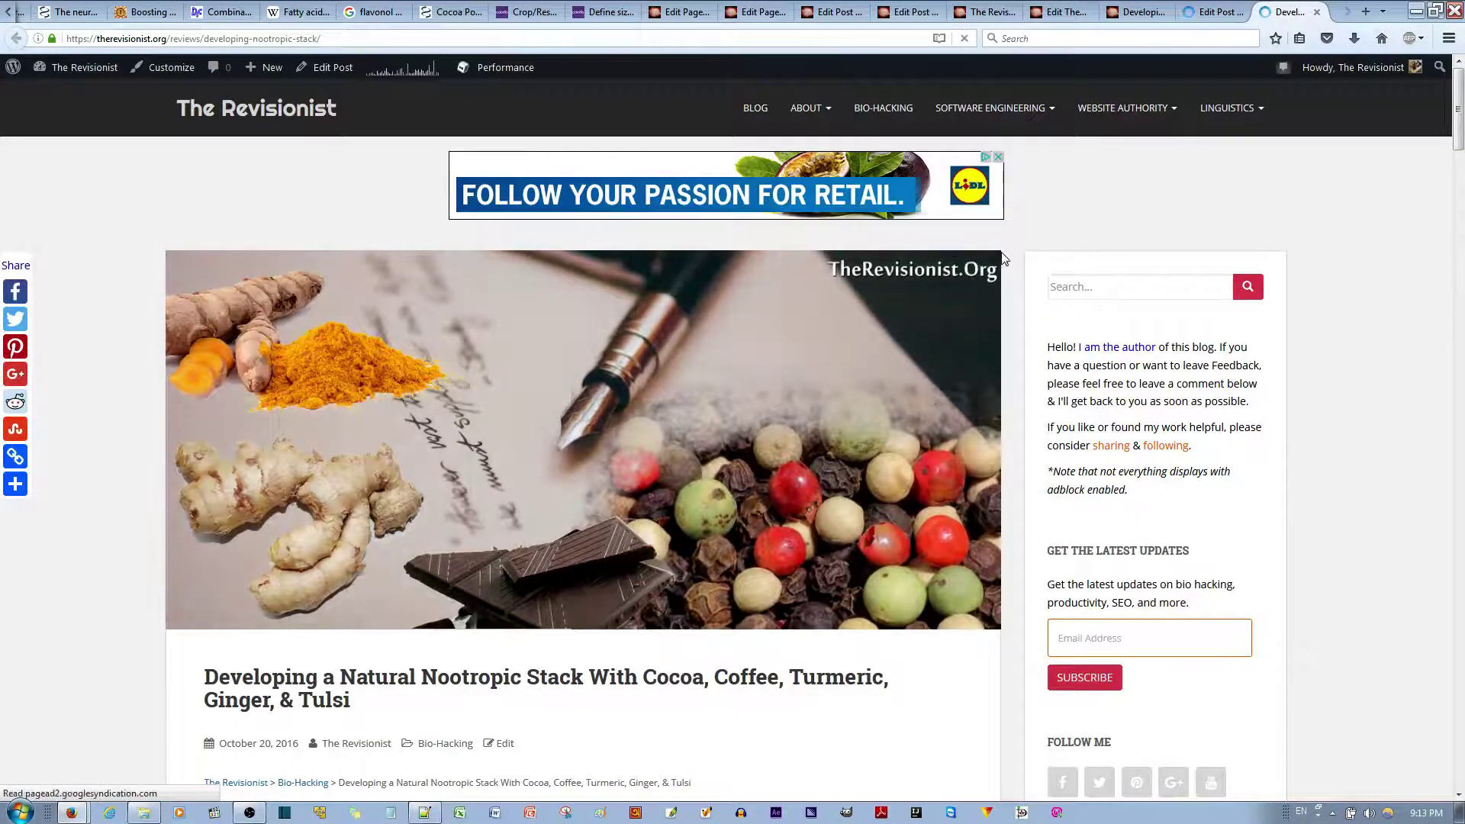